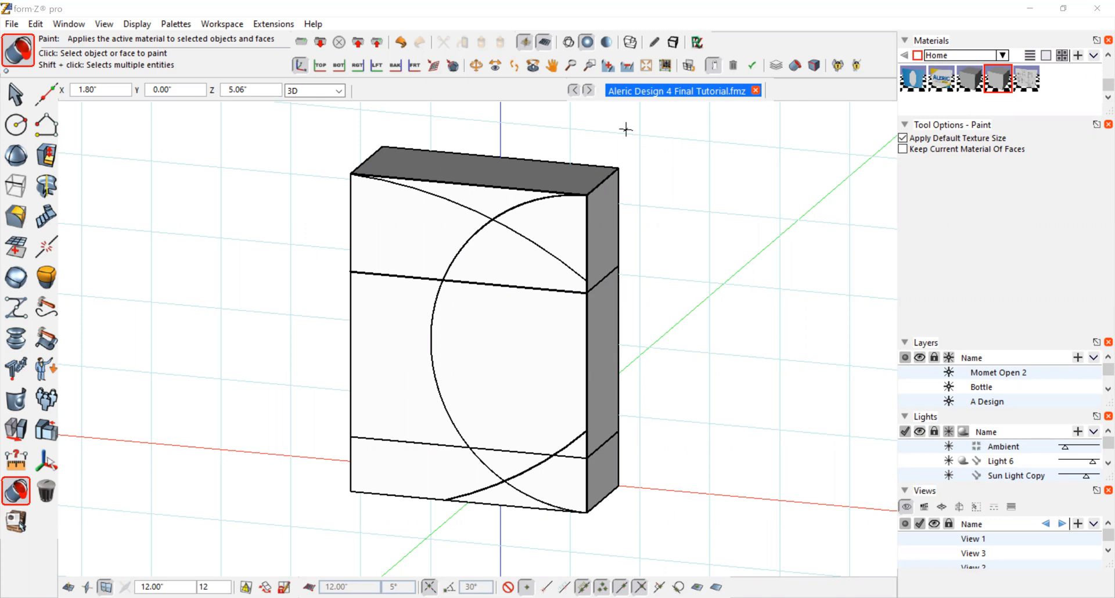
Step: Switch to the front view with all the unfolded box panels centred
{"action": "left_click", "coordinate": [643, 67]}
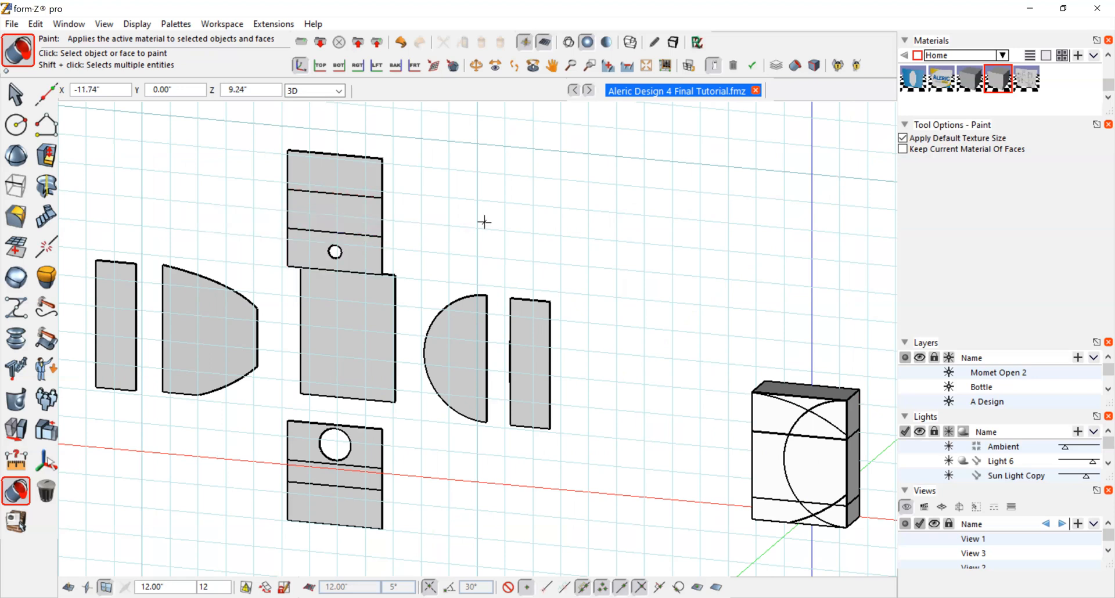
{"action": "left_click", "coordinate": [103, 24]}
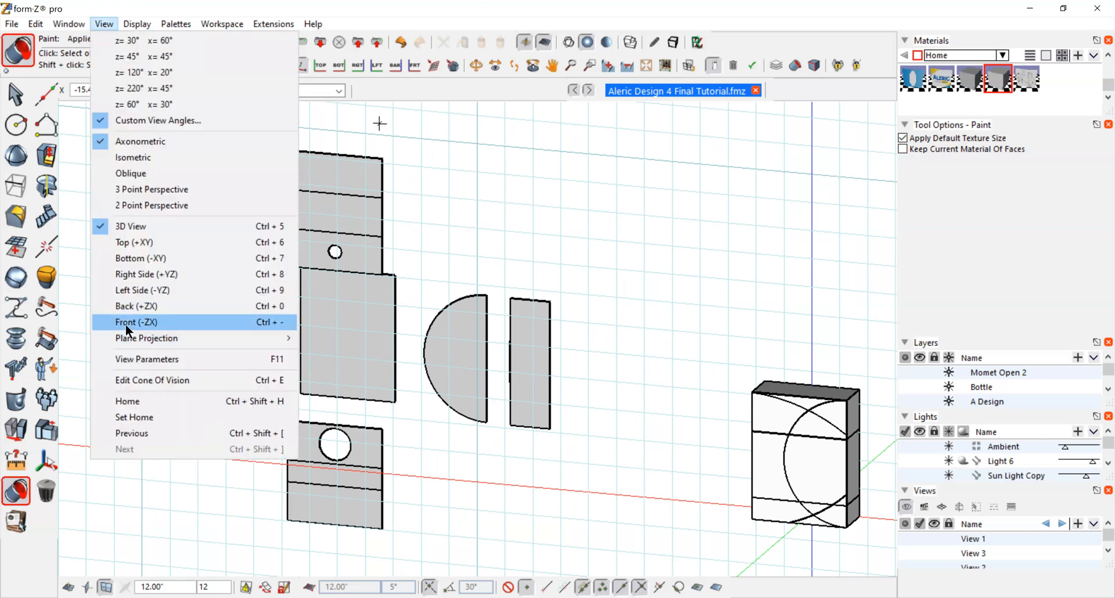
{"action": "left_click", "coordinate": [123, 323]}
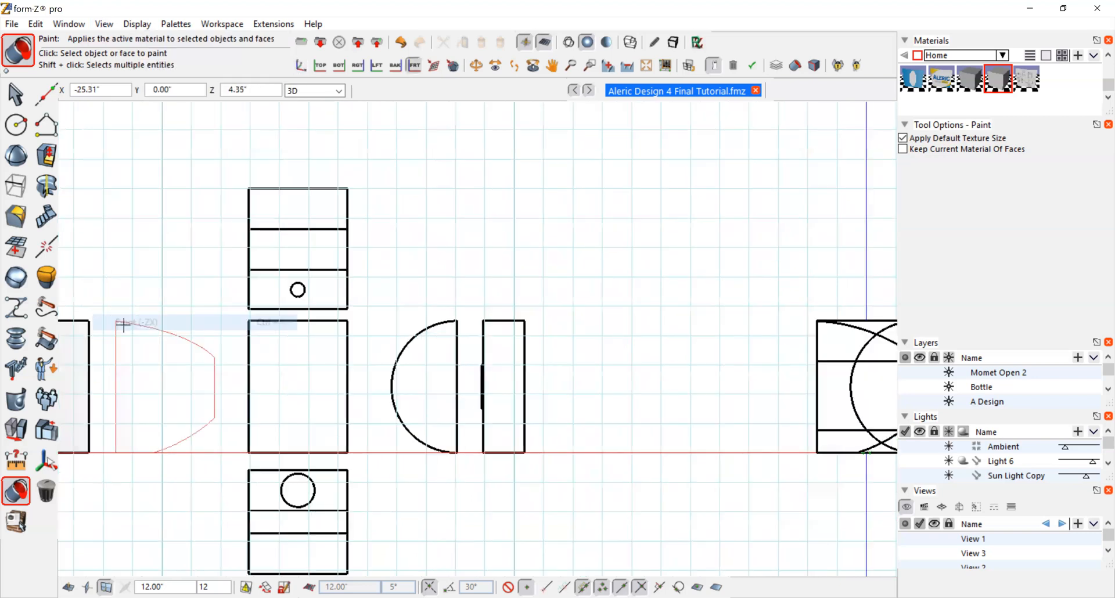
{"action": "left_click", "coordinate": [552, 66]}
{"action": "left_click_drag", "start_coordinate": [436, 229], "coordinate": [590, 175]}
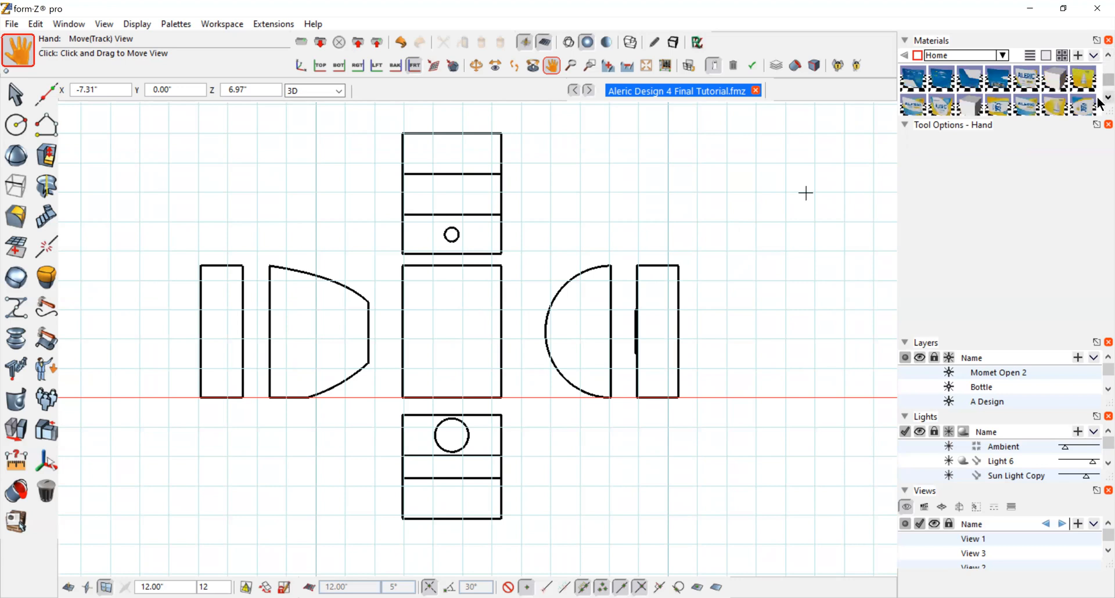
Step: Open the parameters of the Aleric front label material, Material 61, and set its color type to Color Map
{"action": "scroll", "coordinate": [1099, 105], "scroll_direction": "down", "scroll_amount": 2}
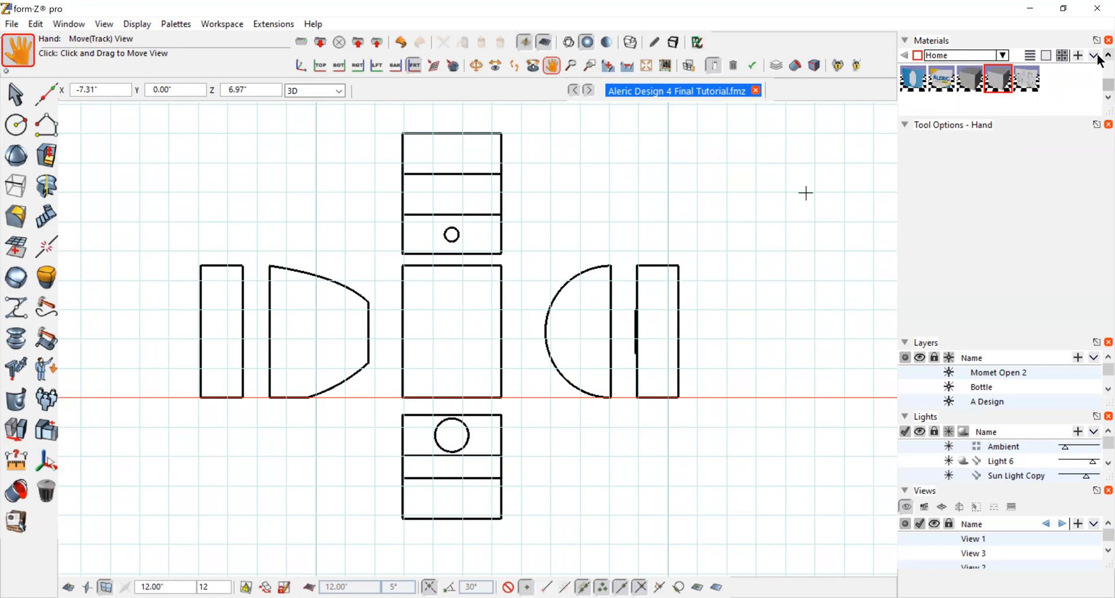
{"action": "scroll", "coordinate": [1099, 60], "scroll_direction": "up", "scroll_amount": 2}
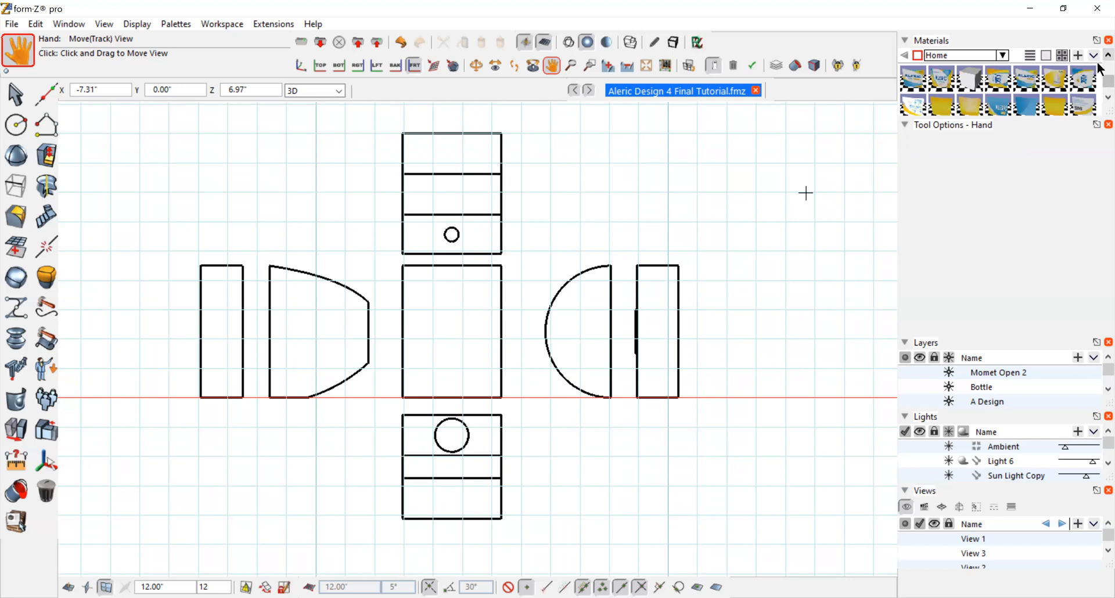
{"action": "double_click", "coordinate": [1030, 81]}
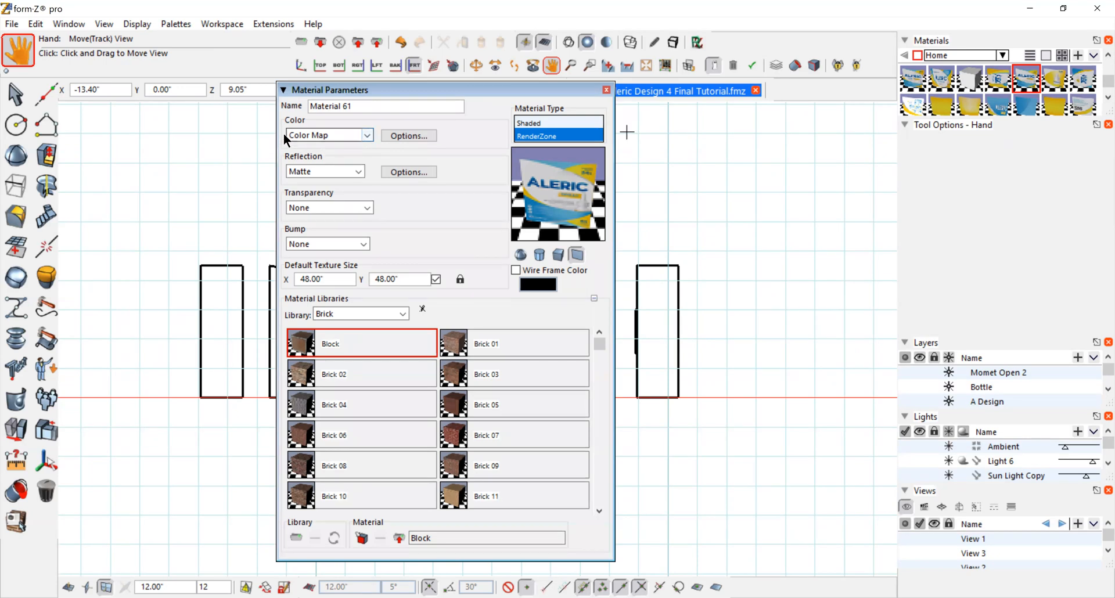
{"action": "left_click", "coordinate": [365, 134]}
{"action": "left_click", "coordinate": [368, 149]}
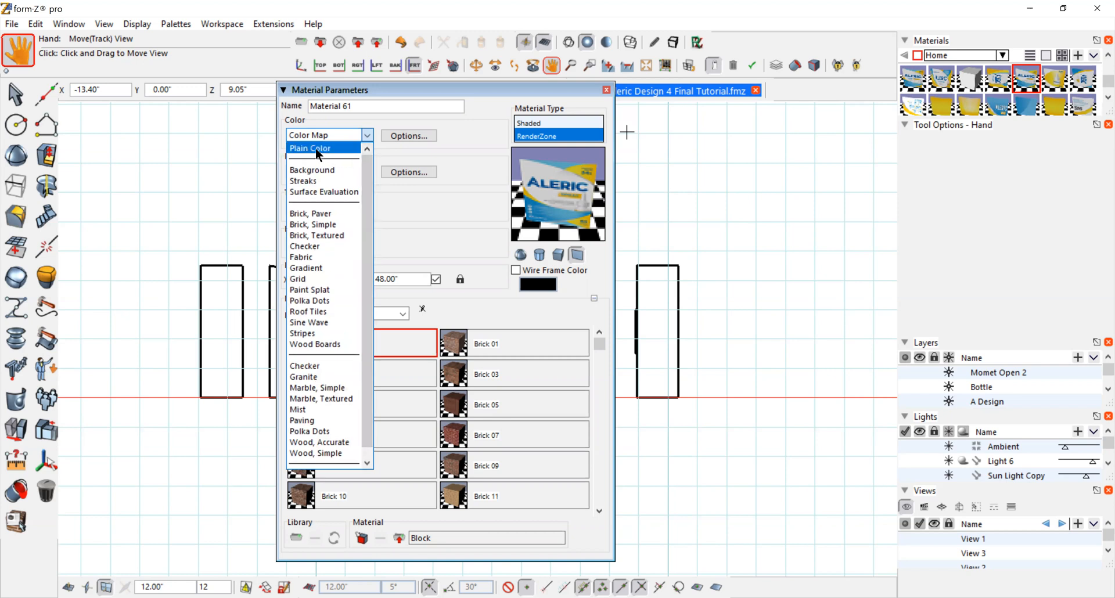
{"action": "left_click_drag", "start_coordinate": [367, 163], "coordinate": [361, 267]}
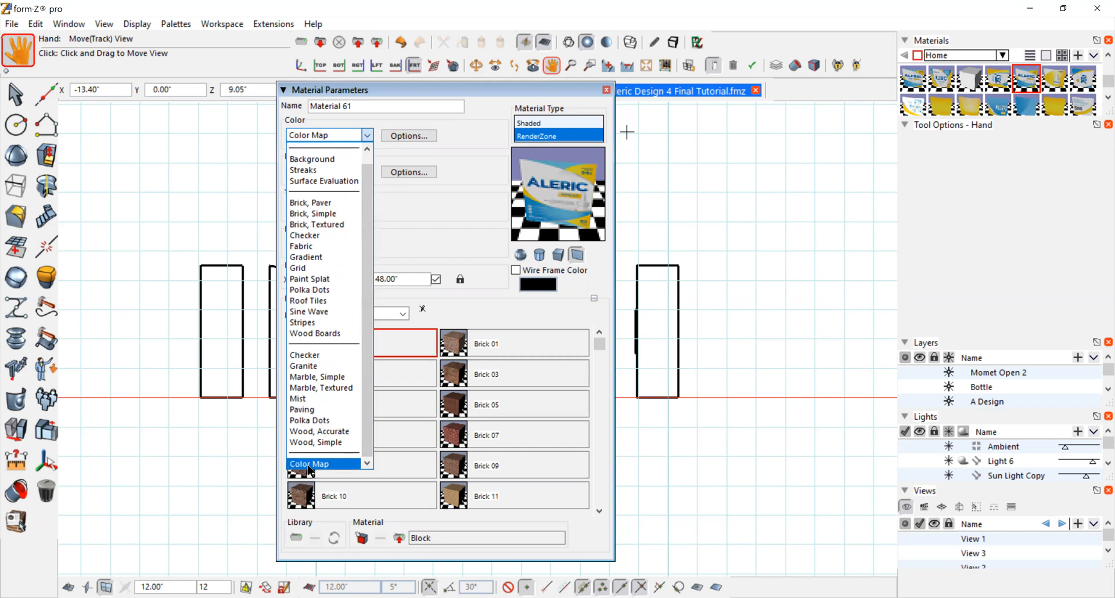
{"action": "left_click", "coordinate": [309, 464]}
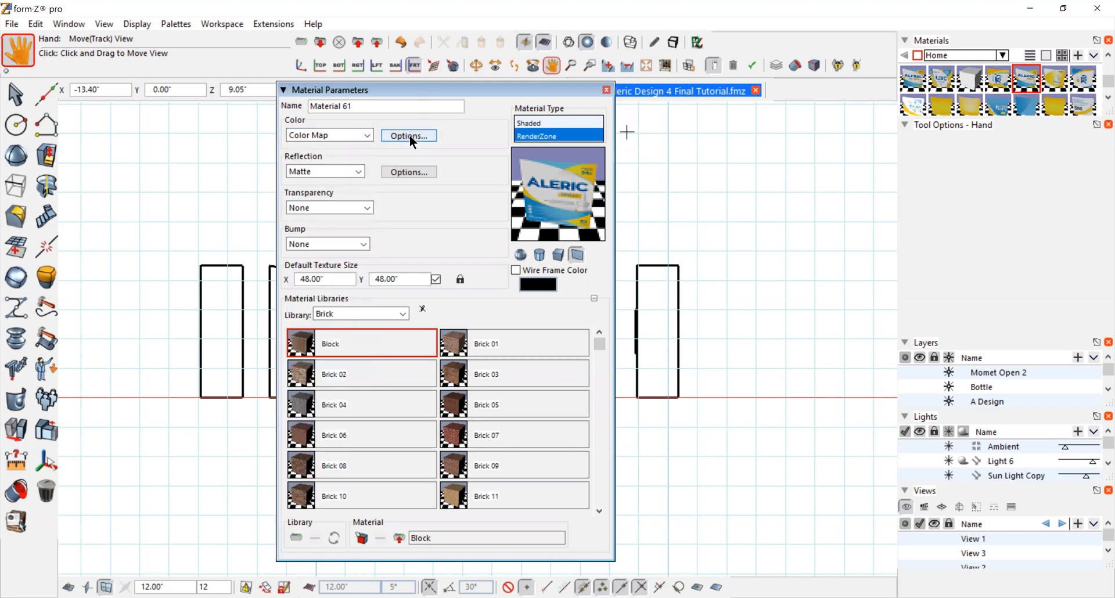
Step: Load Momet Front Left.jpg as the material's color map image and finish editing the material
{"action": "left_click", "coordinate": [410, 135]}
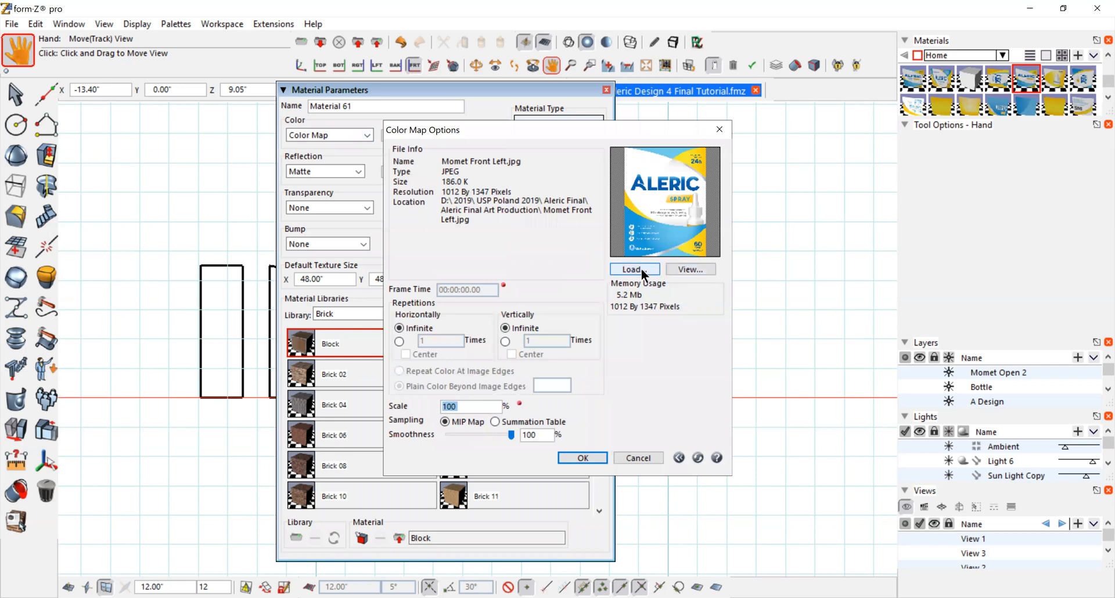
{"action": "left_click", "coordinate": [633, 269]}
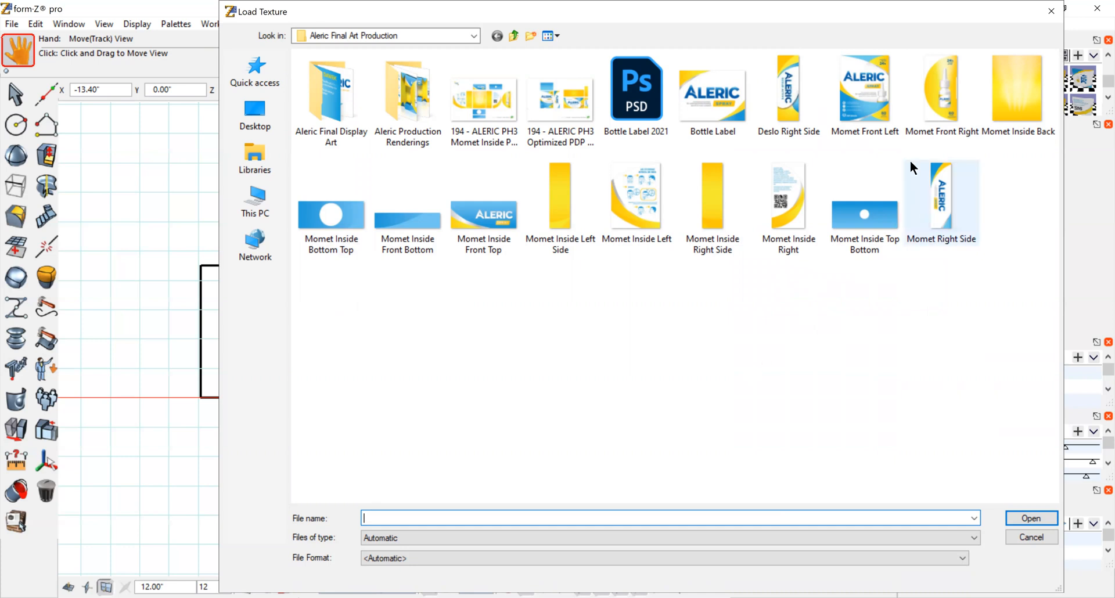
{"action": "left_click", "coordinate": [862, 86]}
{"action": "double_click", "coordinate": [862, 86]}
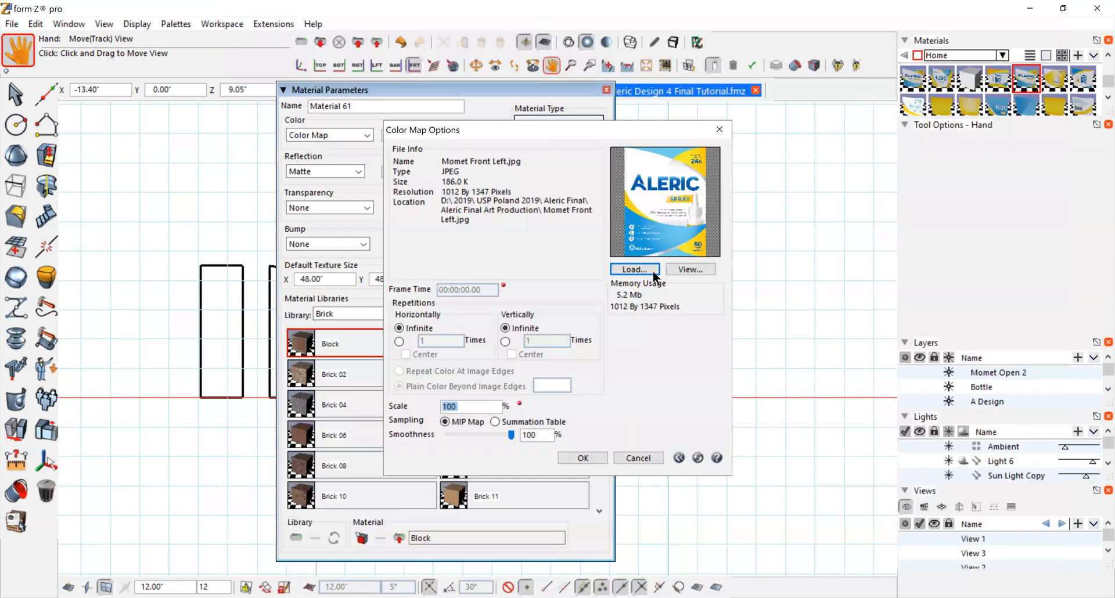
{"action": "left_click", "coordinate": [592, 457]}
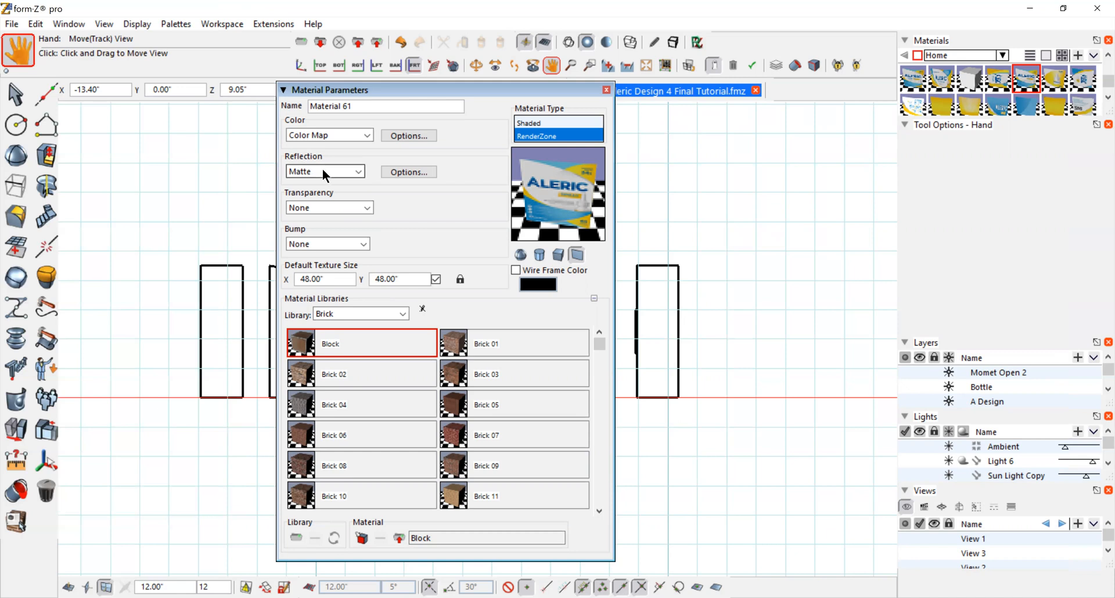
{"action": "left_click", "coordinate": [605, 90]}
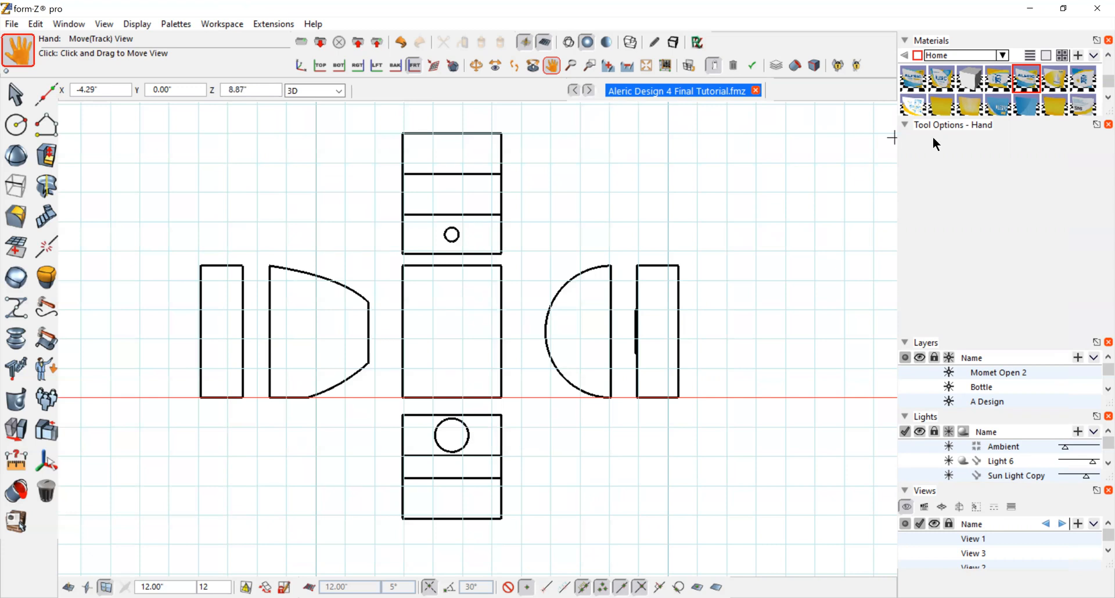
Step: Edit the texture map of the curved front panel, matching its tiling proportions to the Momet Front Left.jpg color map
{"action": "left_click", "coordinate": [589, 65]}
{"action": "left_click_drag", "start_coordinate": [302, 343], "coordinate": [467, 279]}
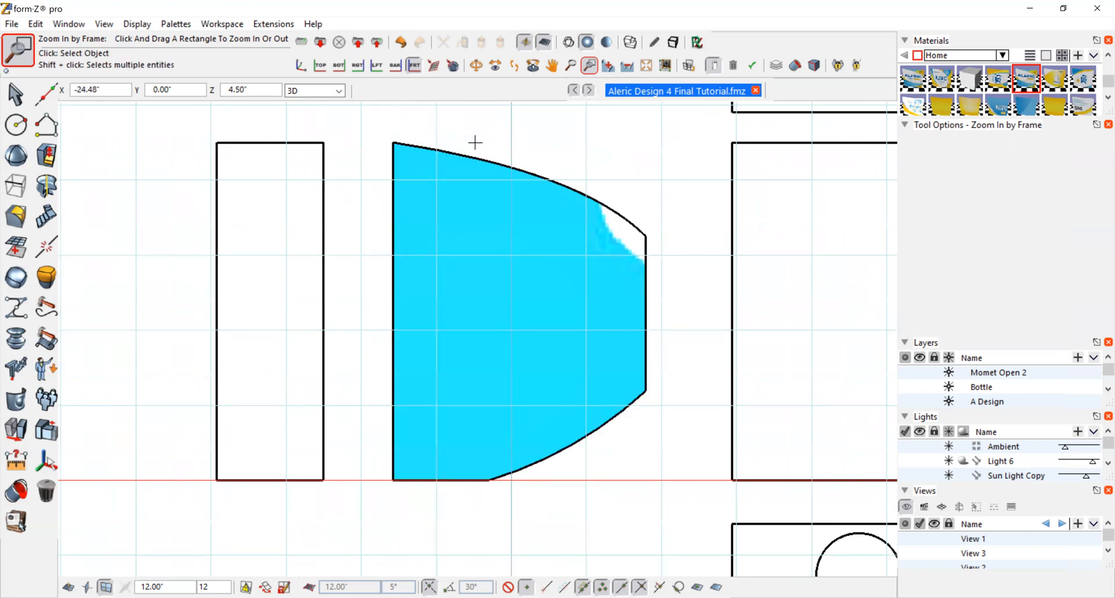
{"action": "mouse_move", "coordinate": [15, 404]}
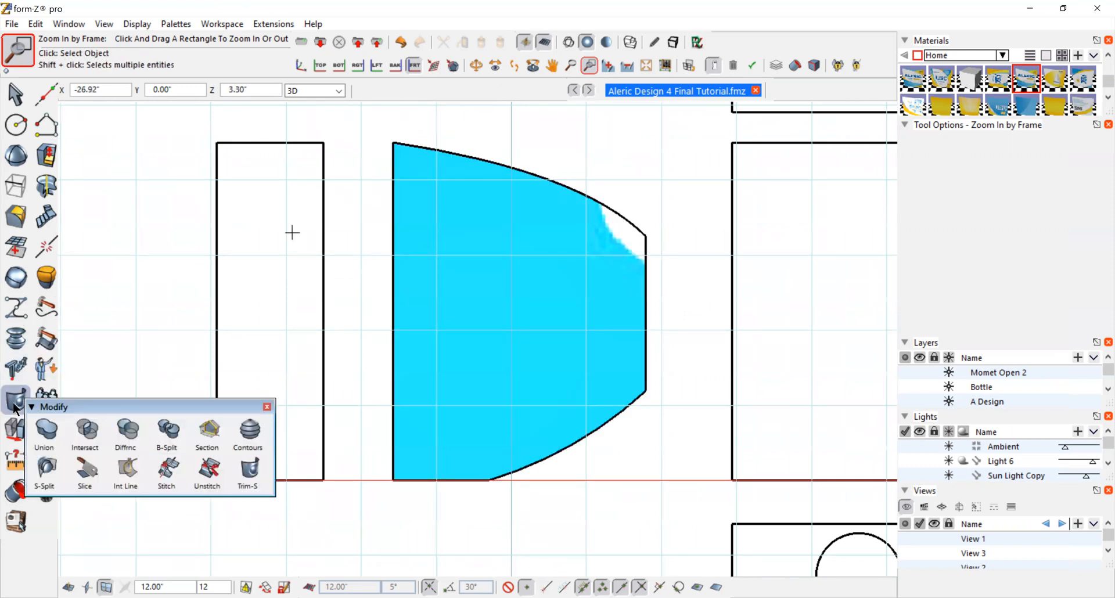
{"action": "mouse_move", "coordinate": [18, 490]}
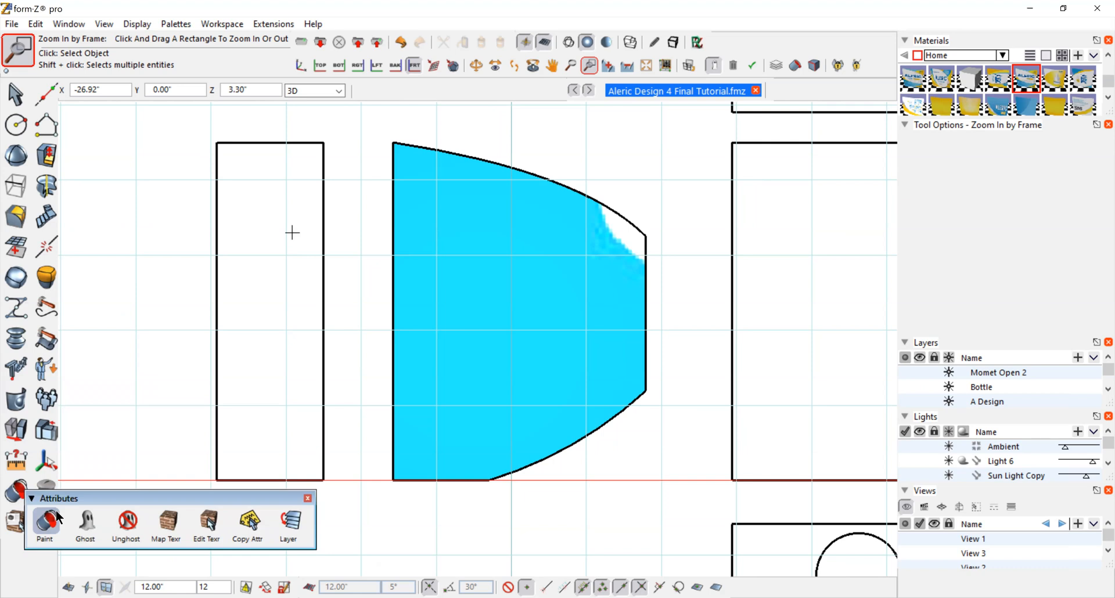
{"action": "left_click", "coordinate": [210, 521]}
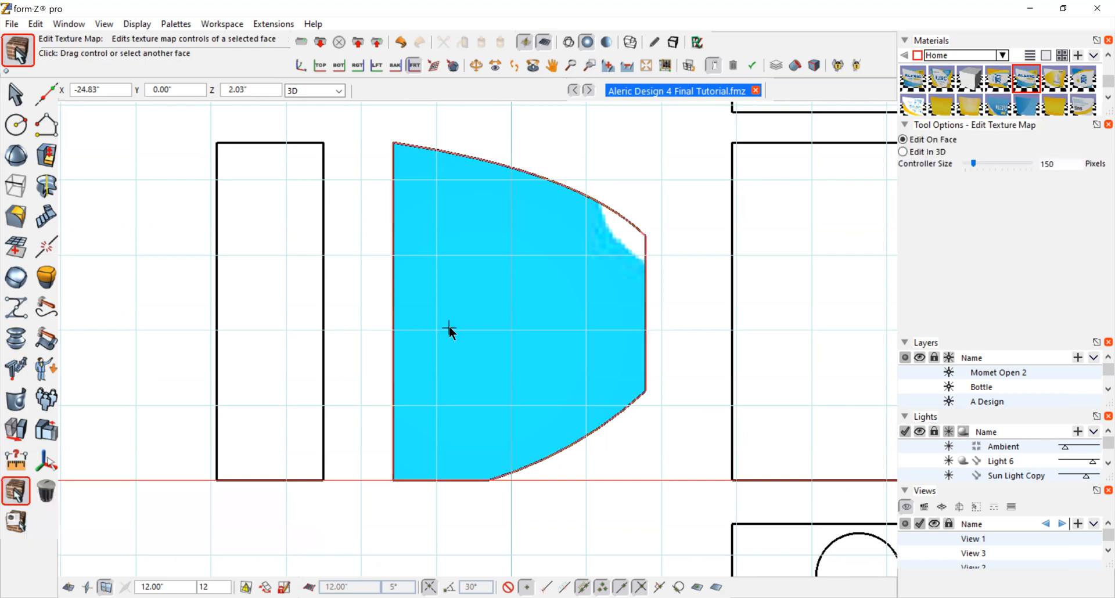
{"action": "left_click", "coordinate": [448, 327]}
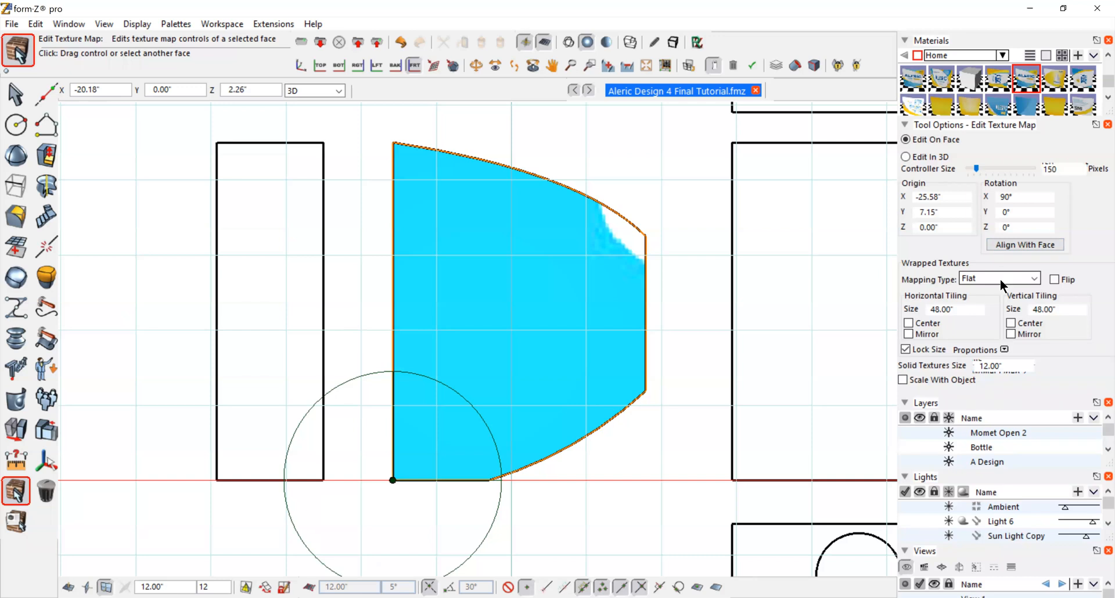
{"action": "left_click", "coordinate": [1003, 348]}
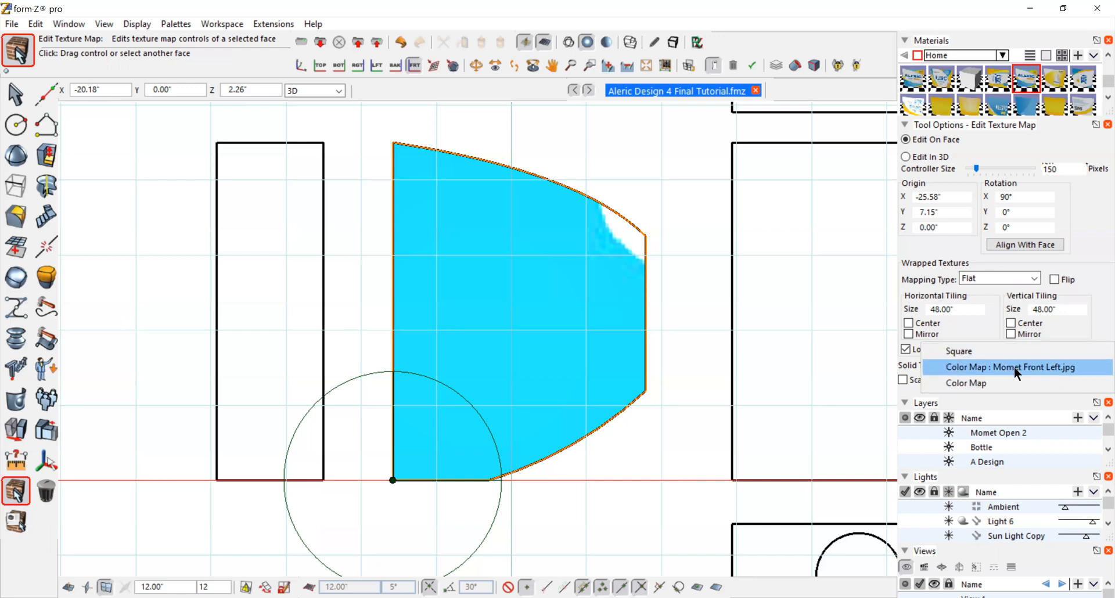
{"action": "left_click", "coordinate": [1015, 368]}
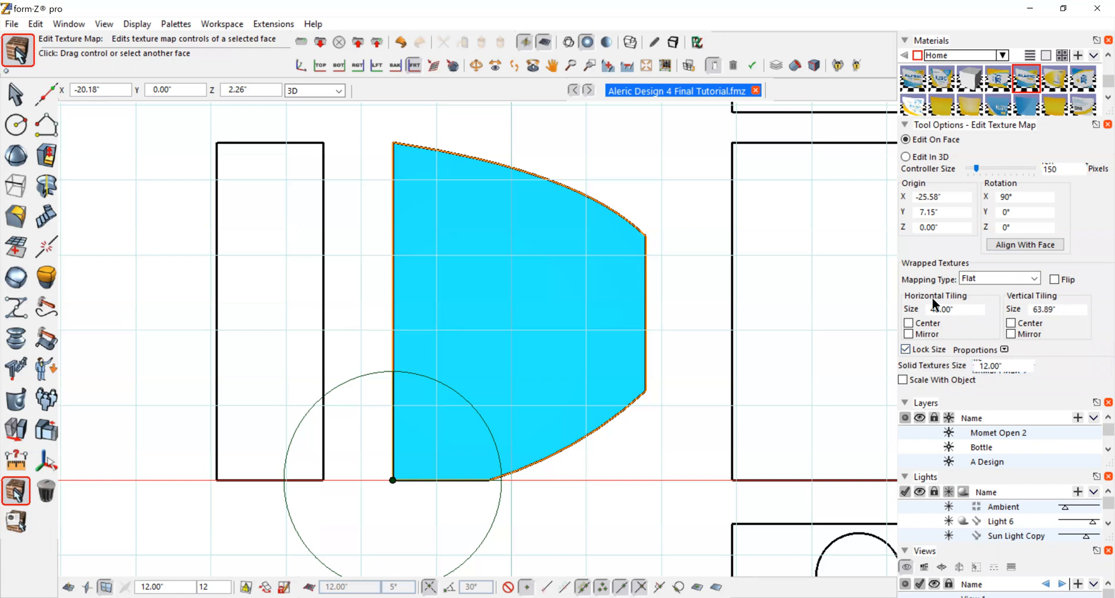
Step: Set the horizontal tiling size of the curved panel's texture to 3.38" with the size locked
{"action": "left_click", "coordinate": [975, 309]}
{"action": "key", "text": "BackSpace"}
{"action": "type", "text": "3.38"}
{"action": "left_click", "coordinate": [1073, 311]}
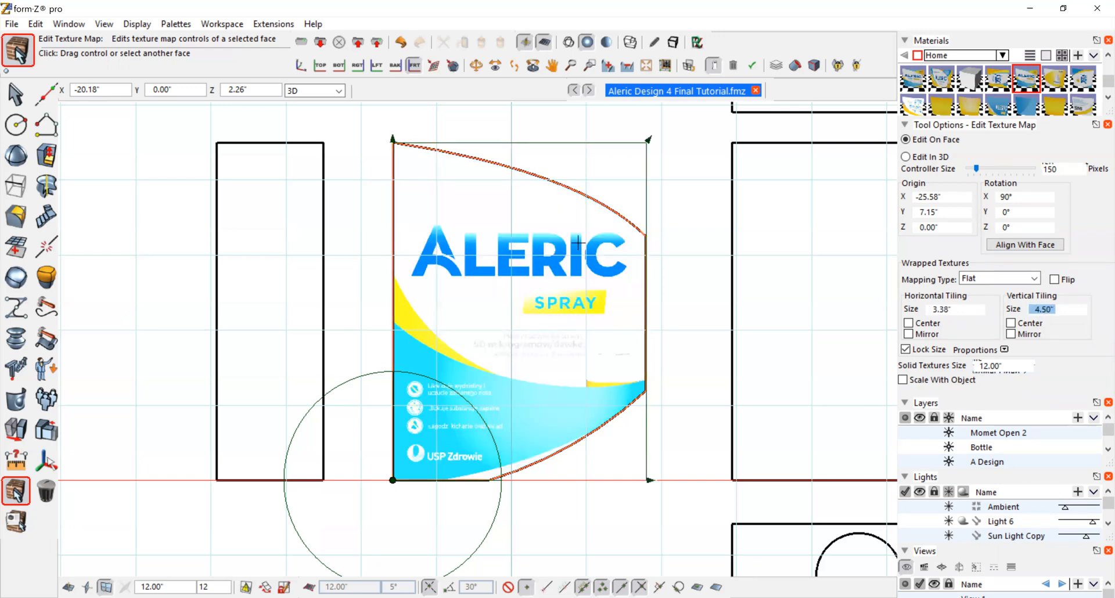
Step: Examine the mapped curved panel in 3D alongside the other unfolded panels, then leave texture editing
{"action": "left_click", "coordinate": [476, 66]}
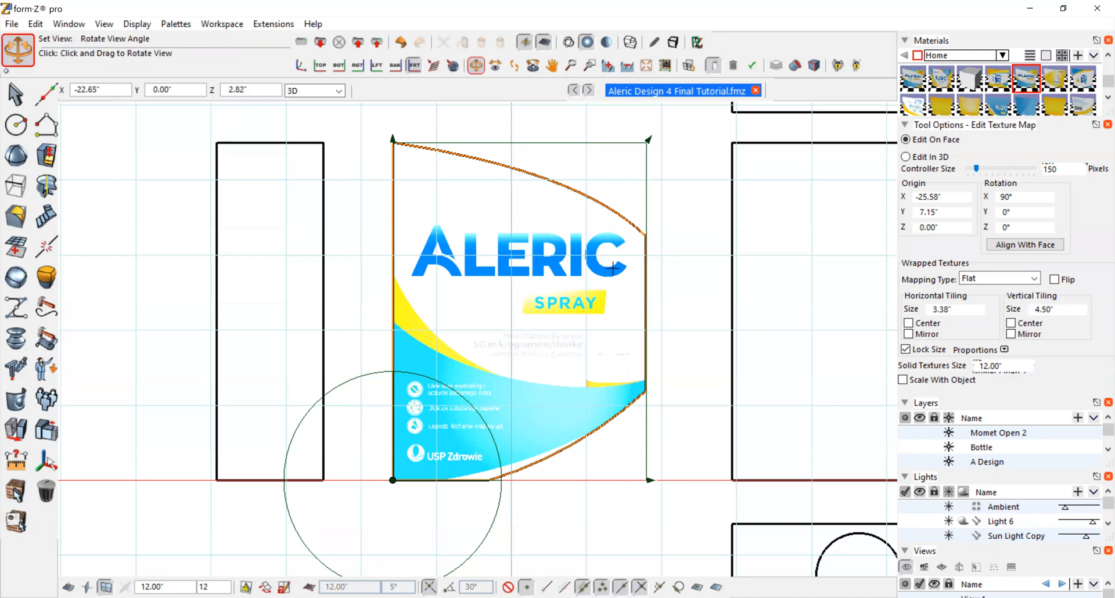
{"action": "mouse_move", "coordinate": [663, 301]}
{"action": "left_mouse_down"}
{"action": "mouse_move", "coordinate": [661, 328]}
{"action": "mouse_move", "coordinate": [617, 363]}
{"action": "mouse_move", "coordinate": [523, 354]}
{"action": "mouse_move", "coordinate": [543, 337]}
{"action": "left_mouse_up"}
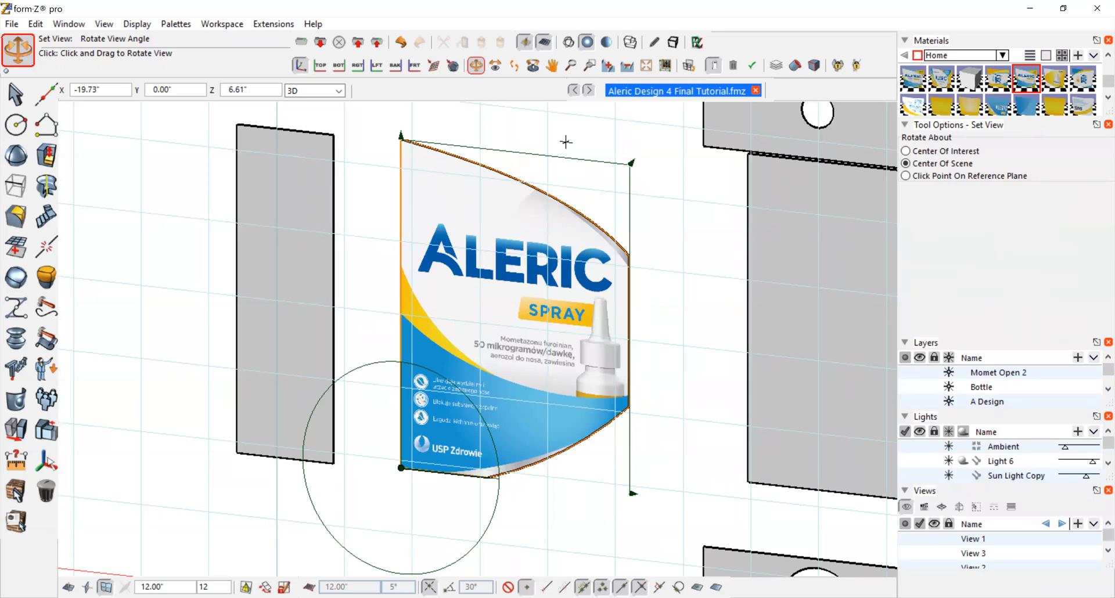
{"action": "left_click", "coordinate": [626, 67]}
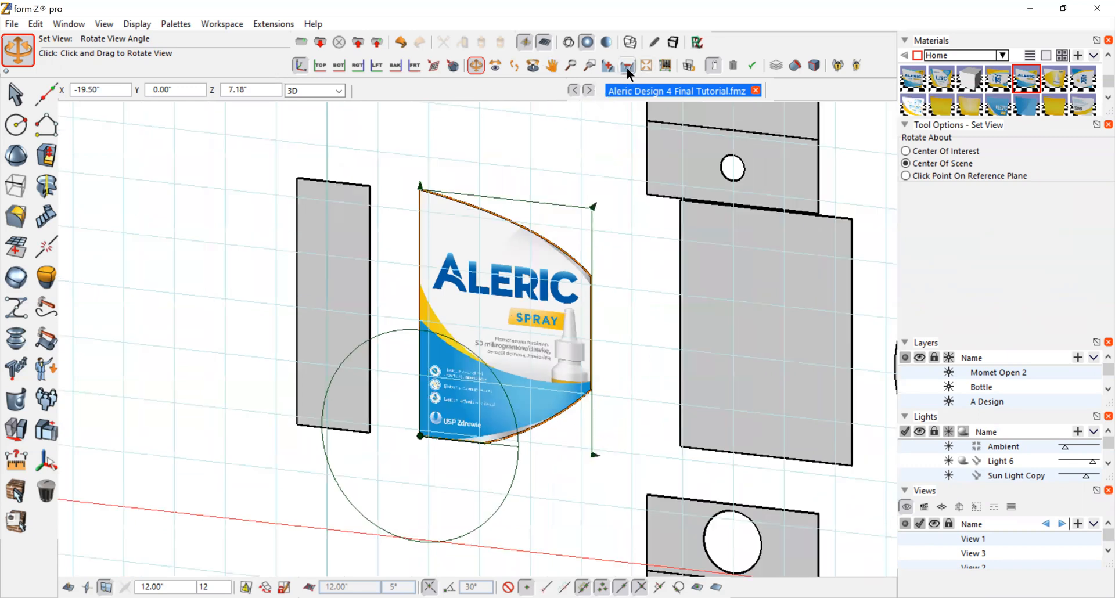
{"action": "left_click", "coordinate": [626, 67]}
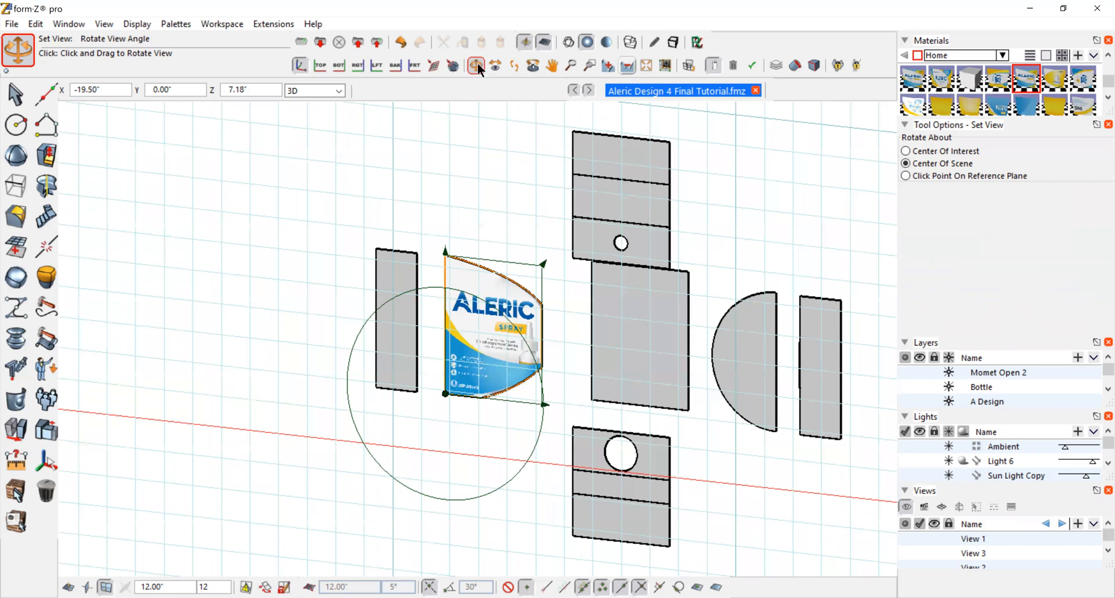
{"action": "left_click_drag", "start_coordinate": [522, 247], "coordinate": [589, 246]}
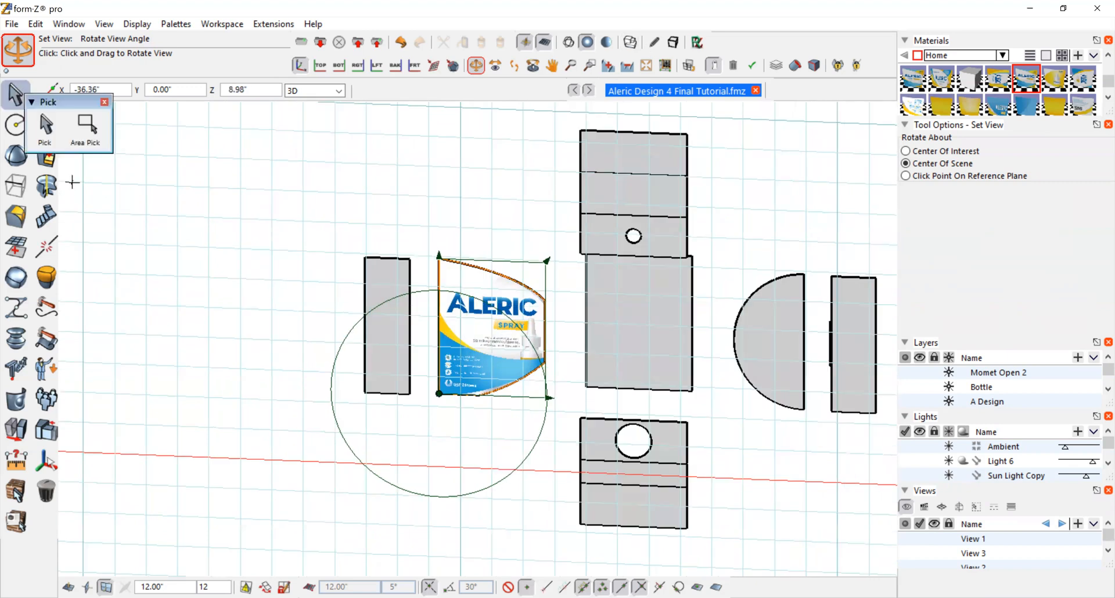
{"action": "left_click", "coordinate": [16, 94]}
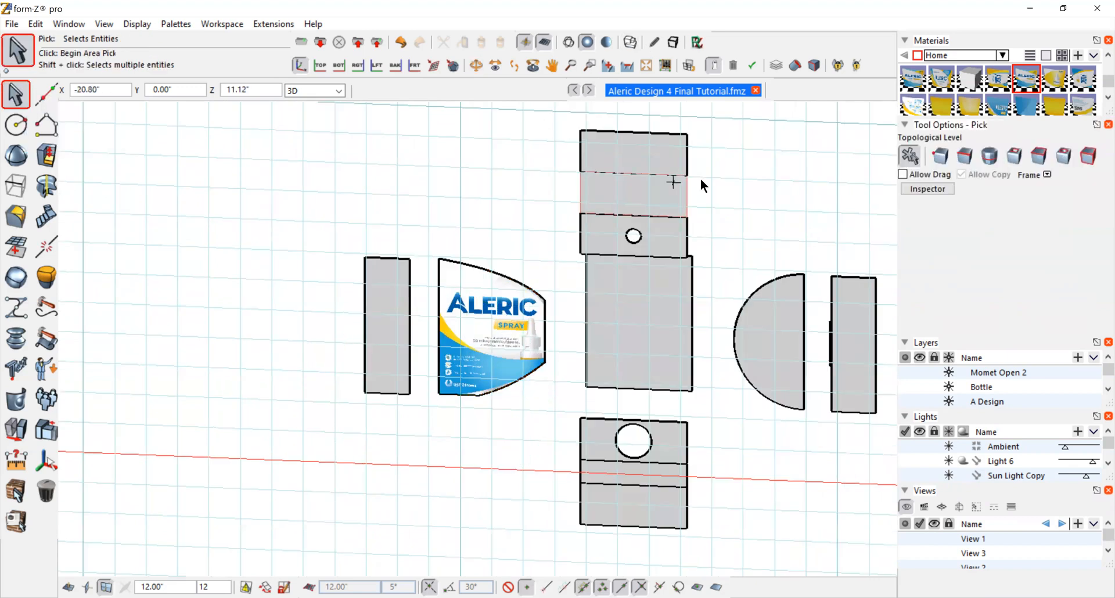
Step: Show and activate the Tutorial Maps and Render layer, and hide the Tutorial Build Box layer and the unfolded panels
{"action": "left_click", "coordinate": [644, 65]}
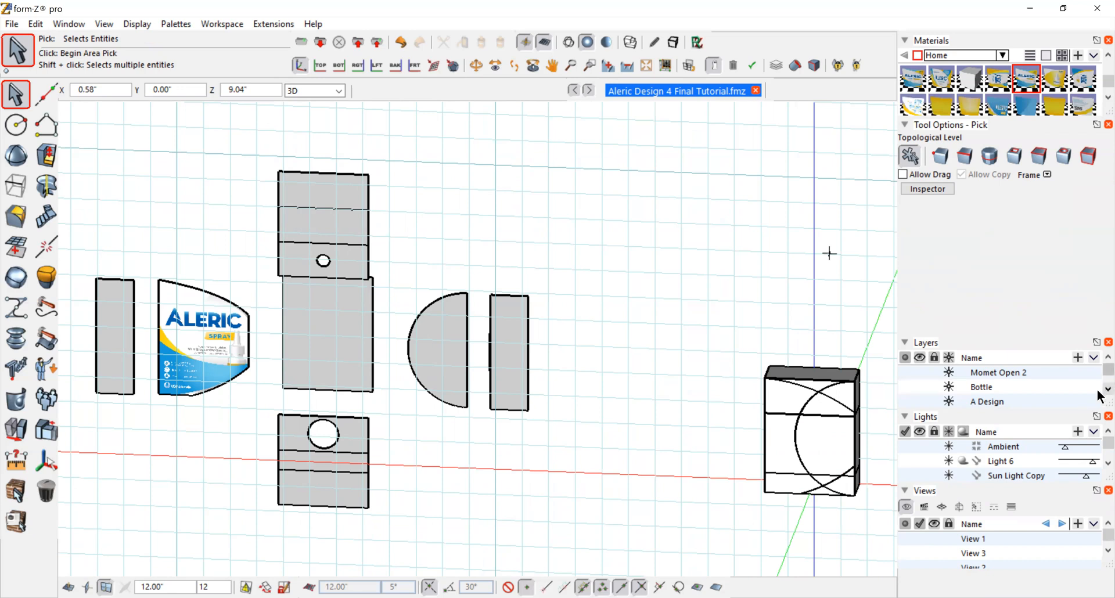
{"action": "scroll", "coordinate": [1098, 393], "scroll_direction": "down", "scroll_amount": 5}
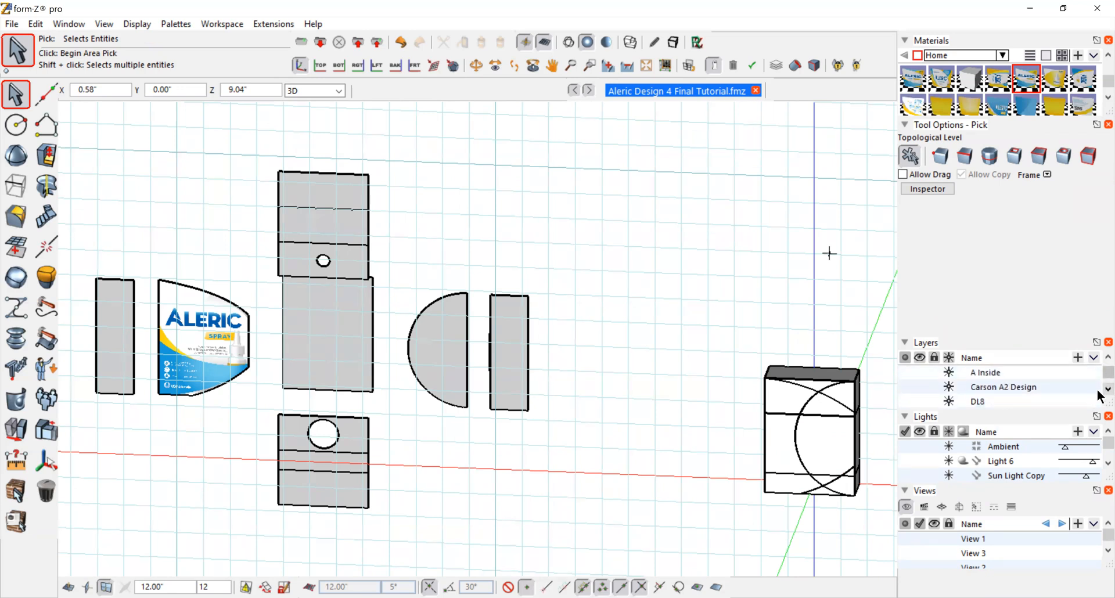
{"action": "scroll", "coordinate": [1098, 393], "scroll_direction": "down", "scroll_amount": 5}
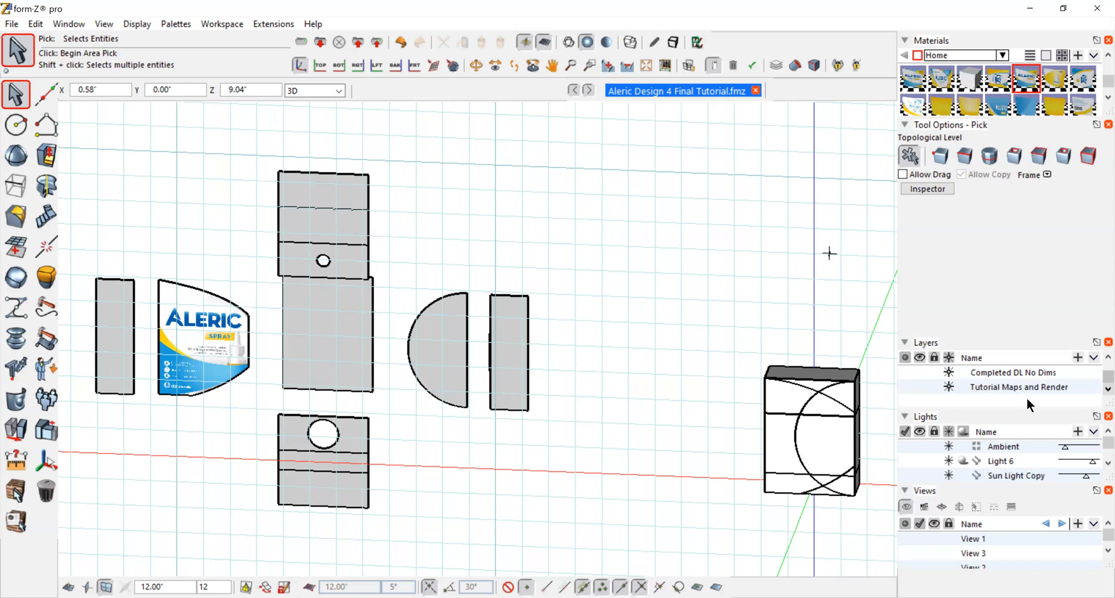
{"action": "left_click", "coordinate": [904, 386]}
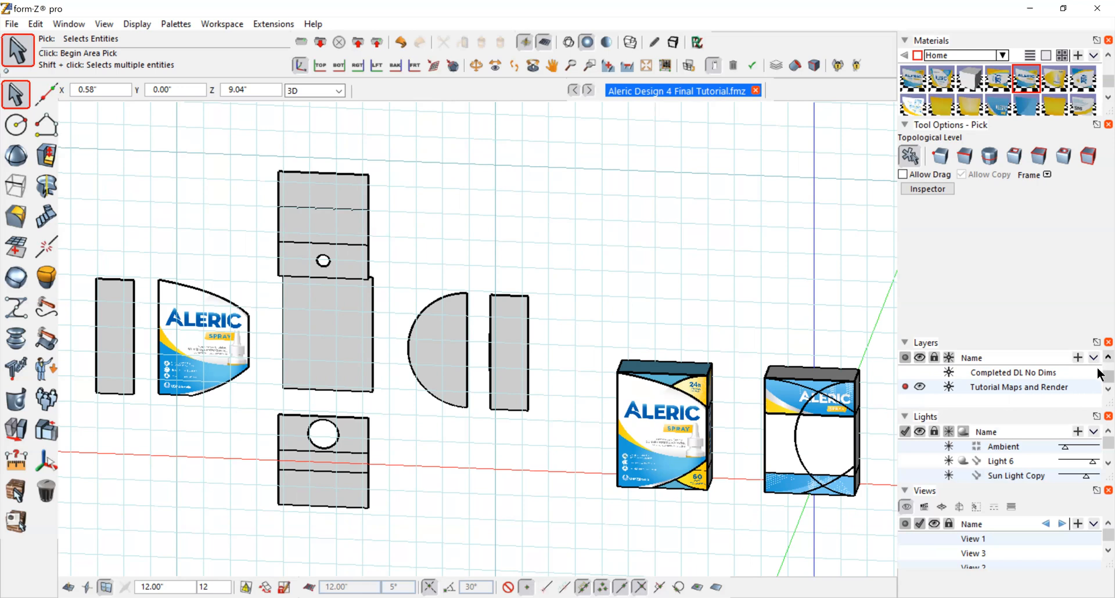
{"action": "scroll", "coordinate": [1098, 359], "scroll_direction": "up", "scroll_amount": 1}
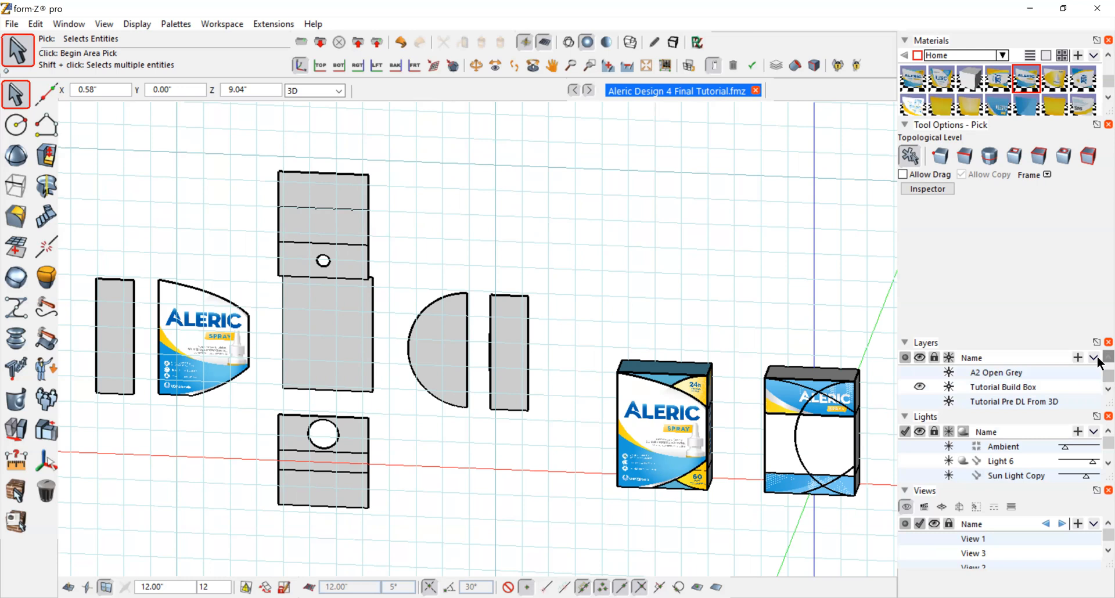
{"action": "left_click", "coordinate": [920, 387]}
{"action": "left_click", "coordinate": [920, 387]}
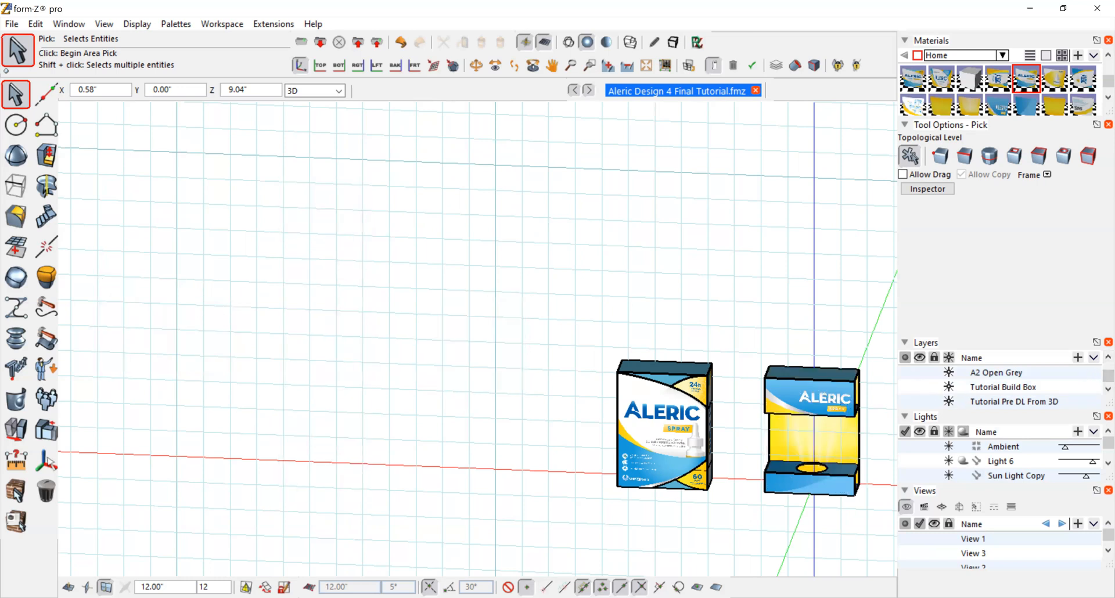
Step: Examine the closed box and the open display box with their mapped Aleric artwork from several angles, close up and in full
{"action": "left_click", "coordinate": [645, 65]}
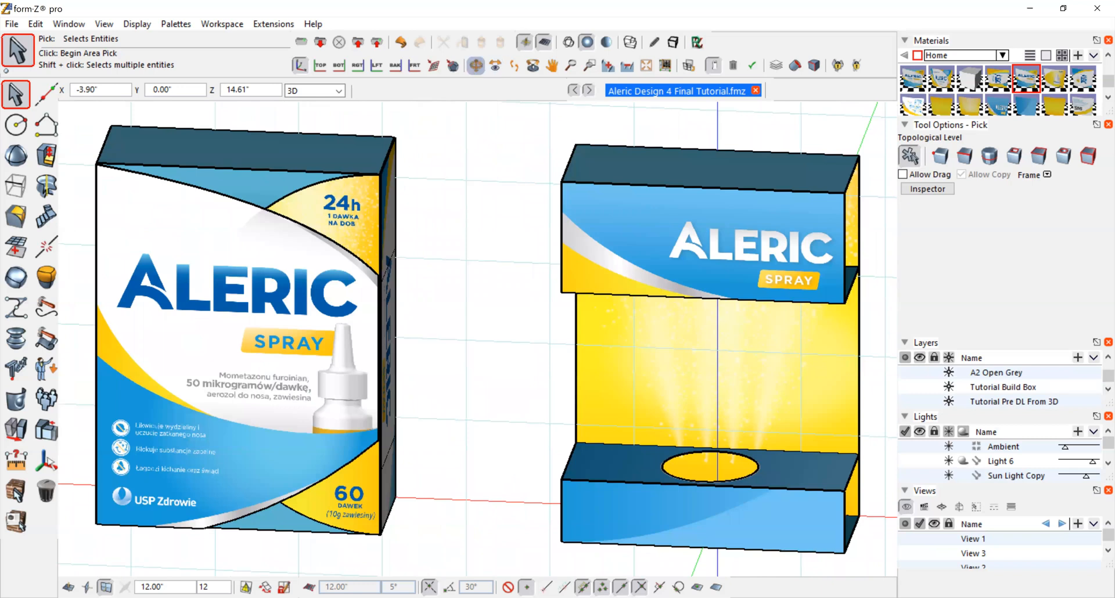
{"action": "left_click", "coordinate": [474, 65]}
{"action": "left_click_drag", "start_coordinate": [473, 209], "coordinate": [367, 167]}
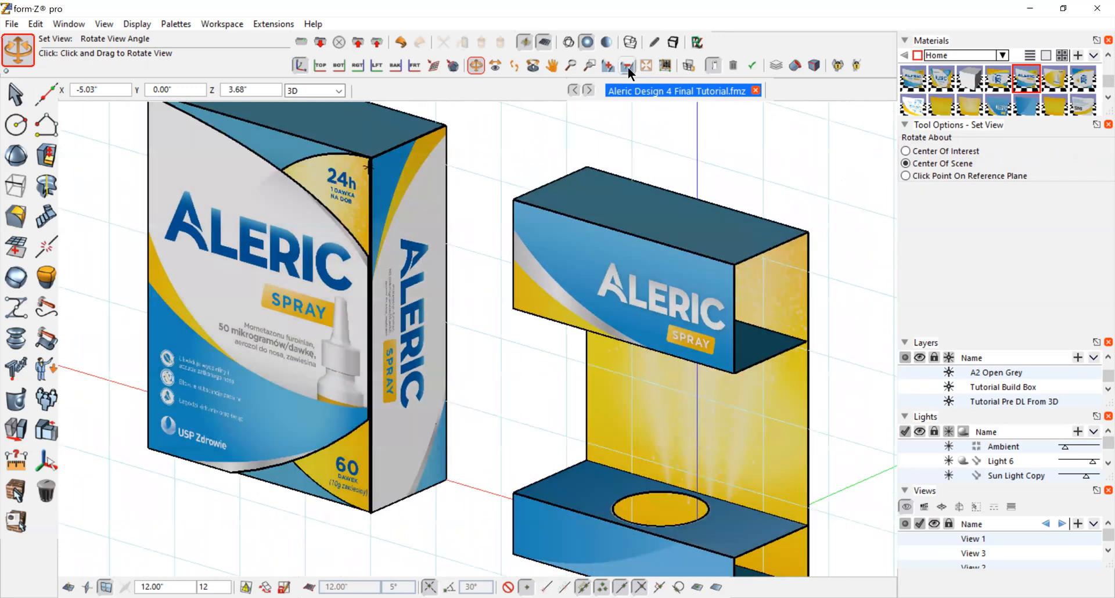
{"action": "left_click", "coordinate": [627, 66]}
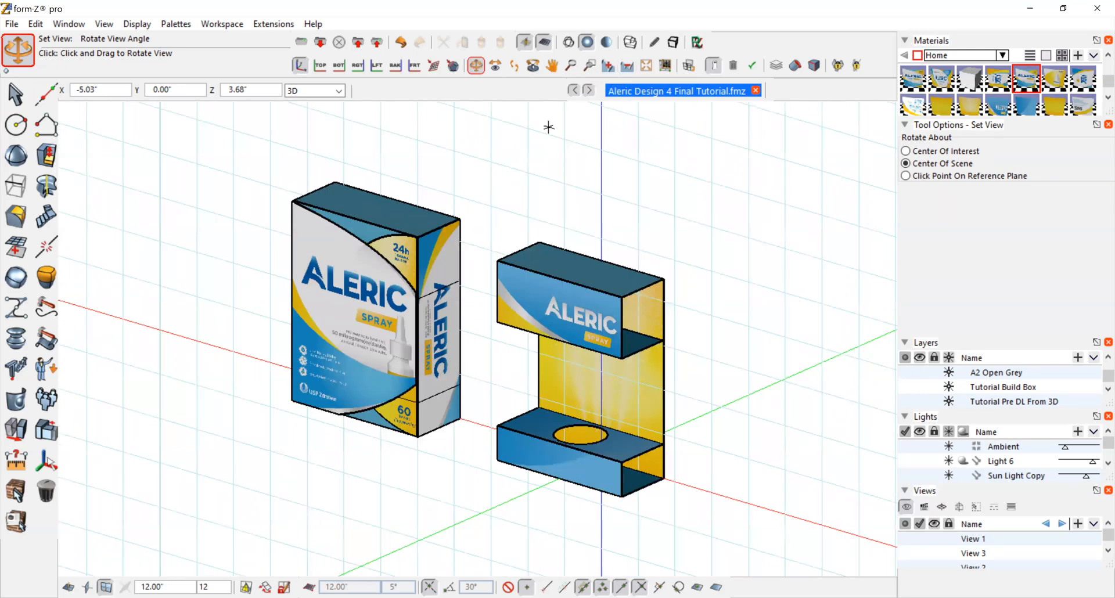
{"action": "left_click_drag", "start_coordinate": [610, 163], "coordinate": [458, 246]}
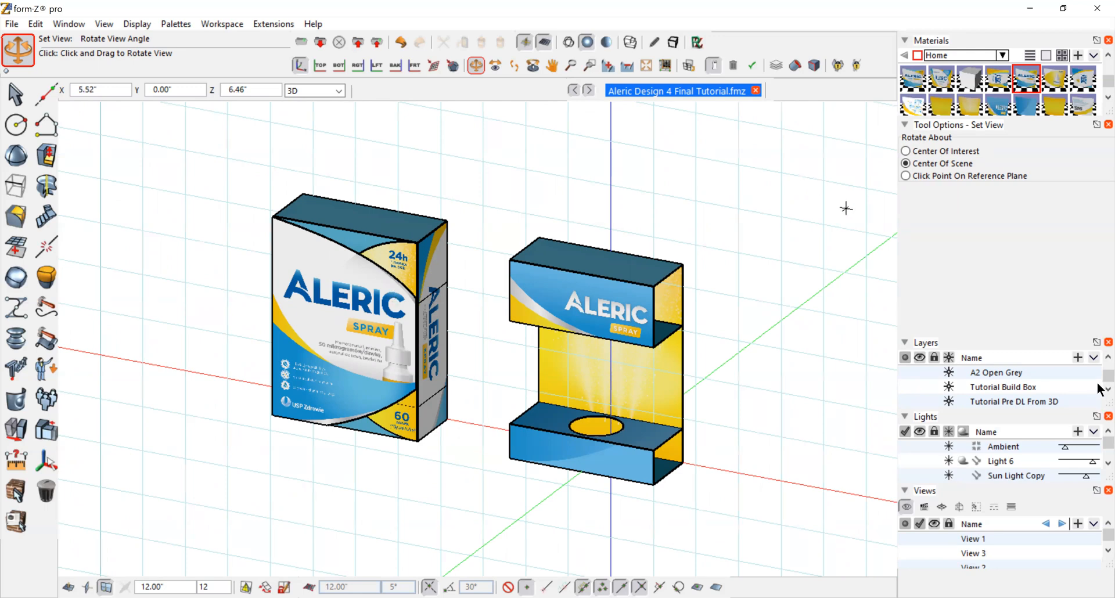
Step: Show and activate the Momet Open 2 Production layer, and hide the Tutorial Maps and Render layer
{"action": "scroll", "coordinate": [1096, 353], "scroll_direction": "up", "scroll_amount": 5}
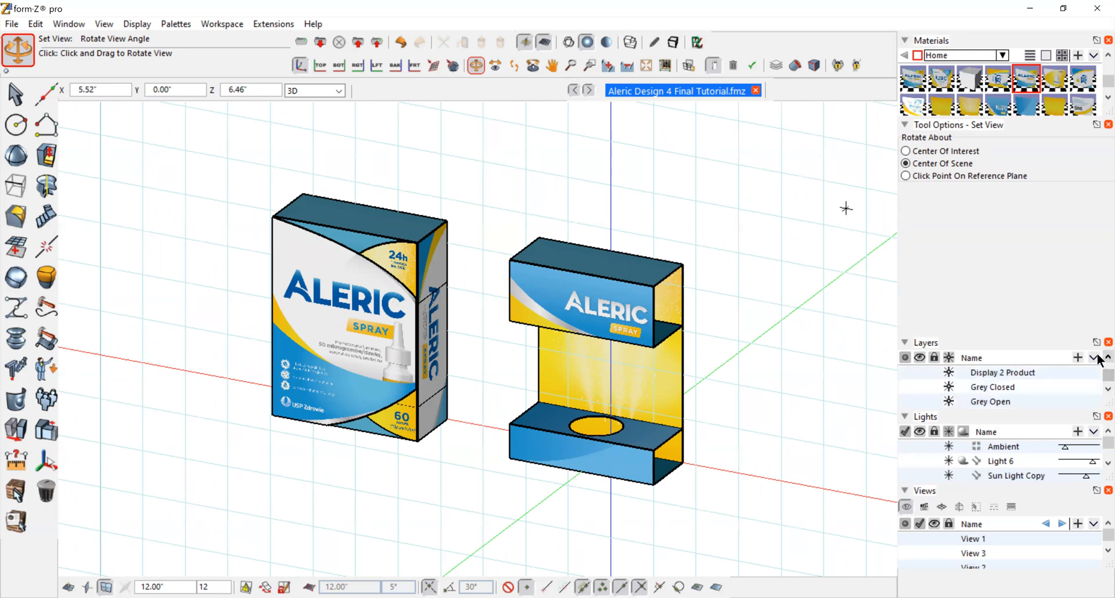
{"action": "scroll", "coordinate": [1096, 354], "scroll_direction": "up", "scroll_amount": 3}
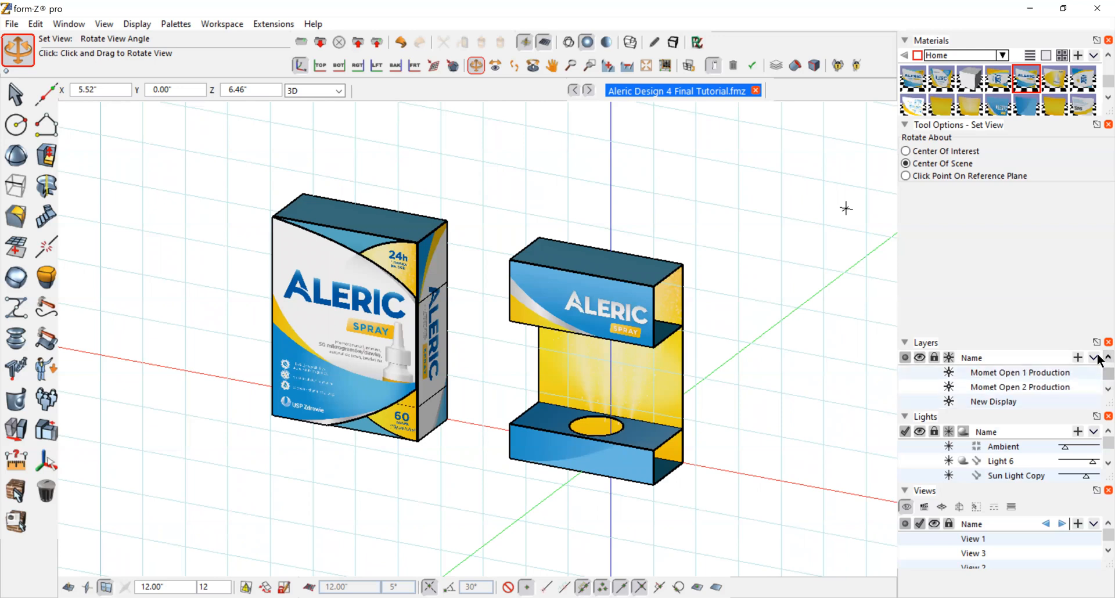
{"action": "left_click", "coordinate": [904, 387]}
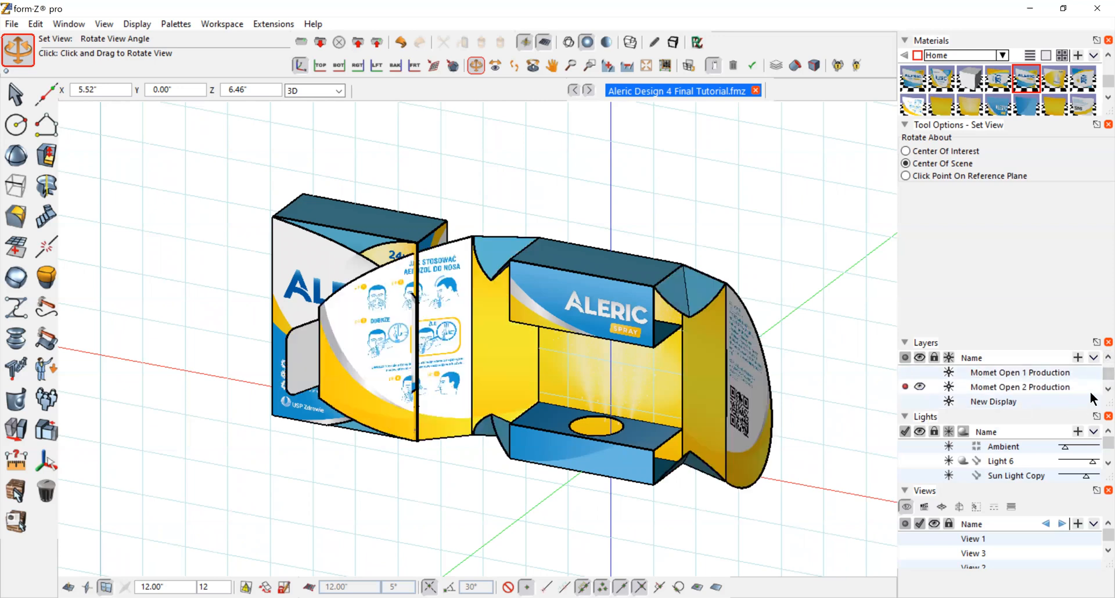
{"action": "scroll", "coordinate": [1097, 390], "scroll_direction": "down", "scroll_amount": 4}
{"action": "scroll", "coordinate": [1098, 388], "scroll_direction": "down", "scroll_amount": 6}
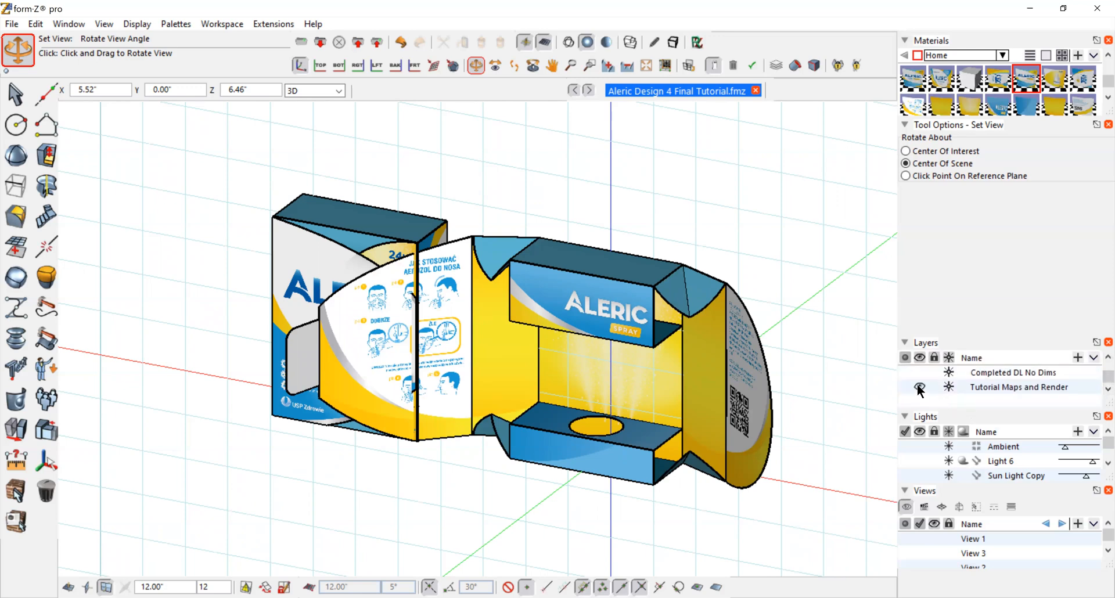
{"action": "left_click", "coordinate": [919, 388]}
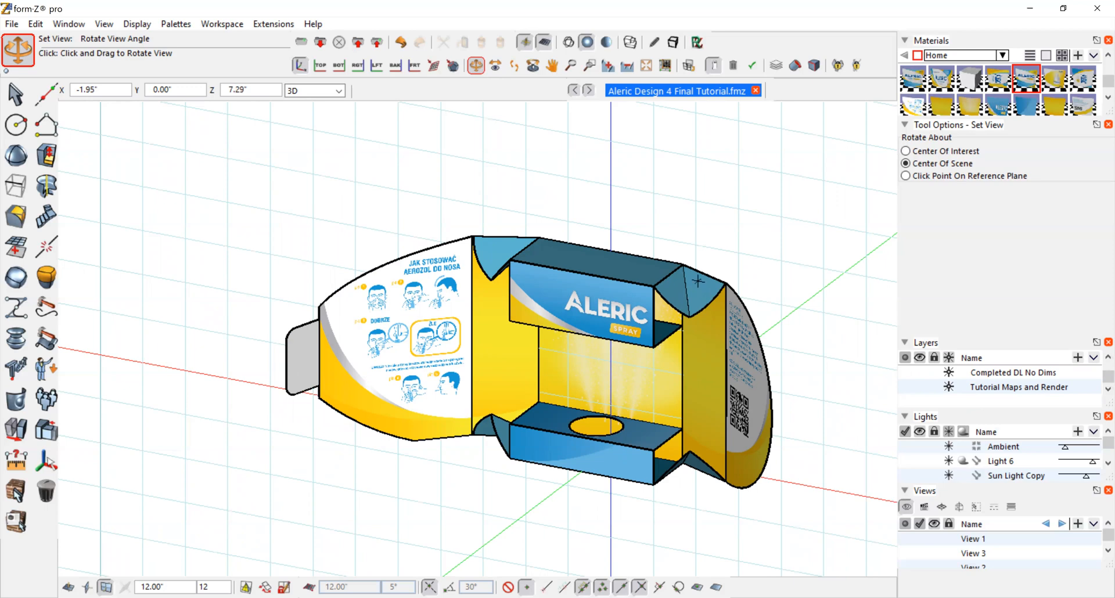
Step: Examine the opened carton from the top and in 3D, checking how its flaps and printed panels unfold
{"action": "left_click_drag", "start_coordinate": [791, 339], "coordinate": [731, 269]}
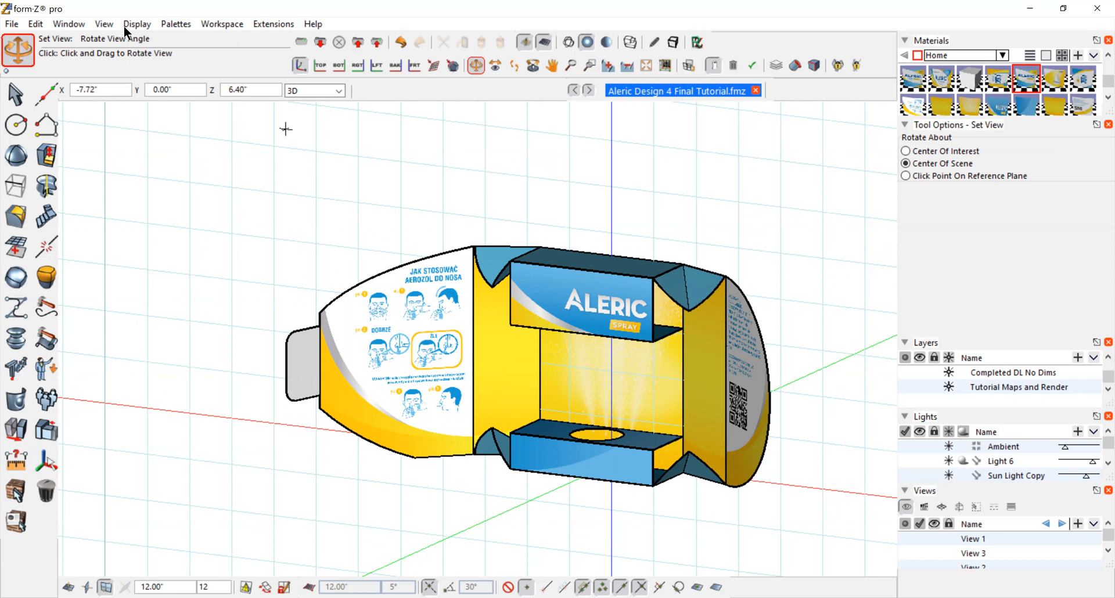
{"action": "left_click", "coordinate": [103, 25]}
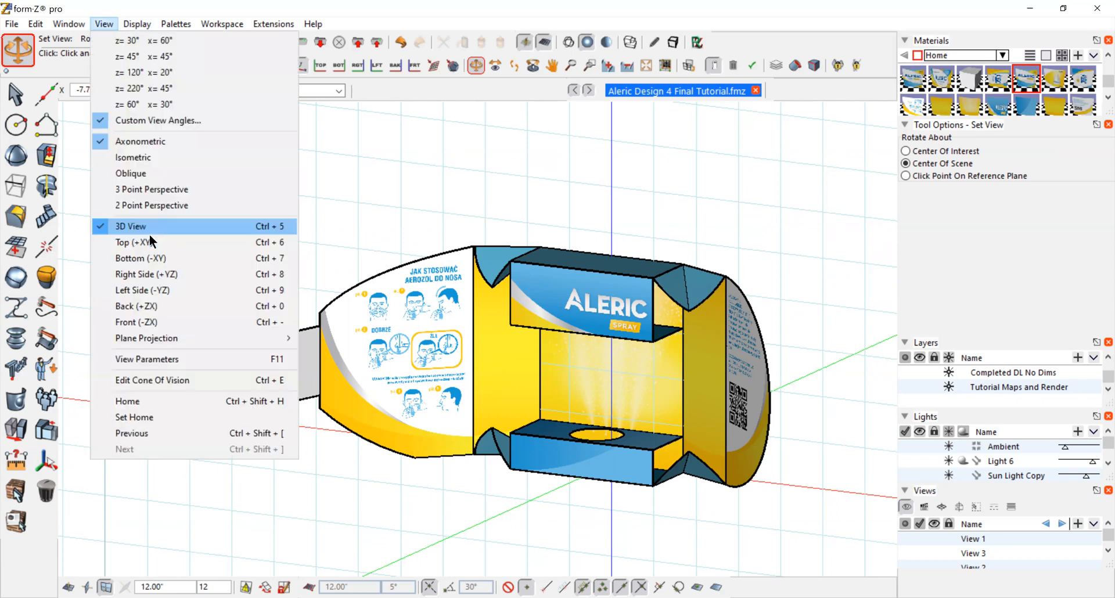
{"action": "left_click", "coordinate": [119, 241]}
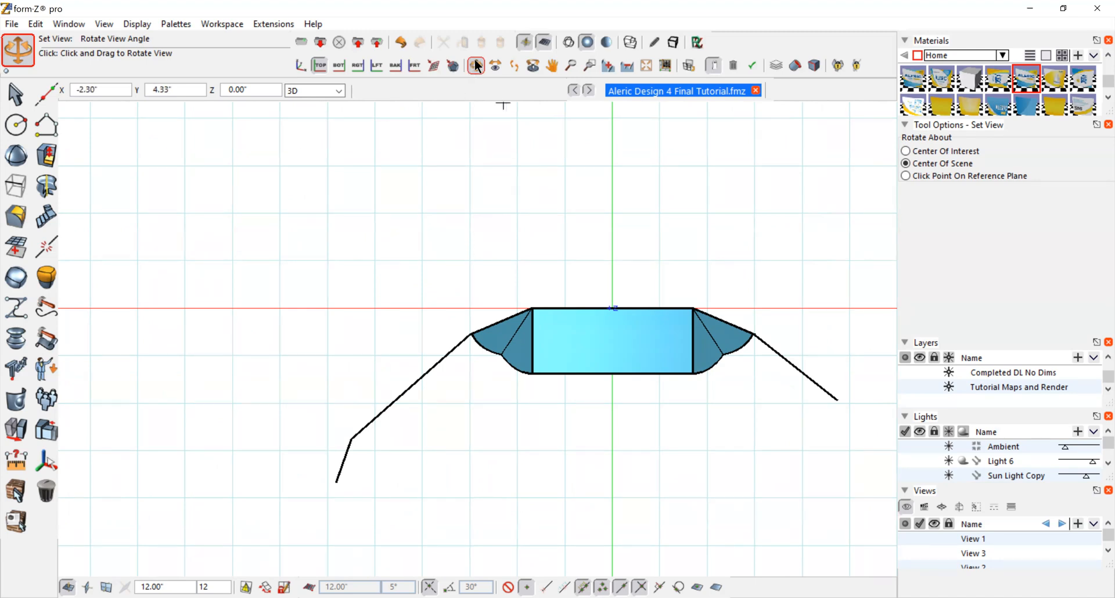
{"action": "left_click_drag", "start_coordinate": [613, 520], "coordinate": [560, 242]}
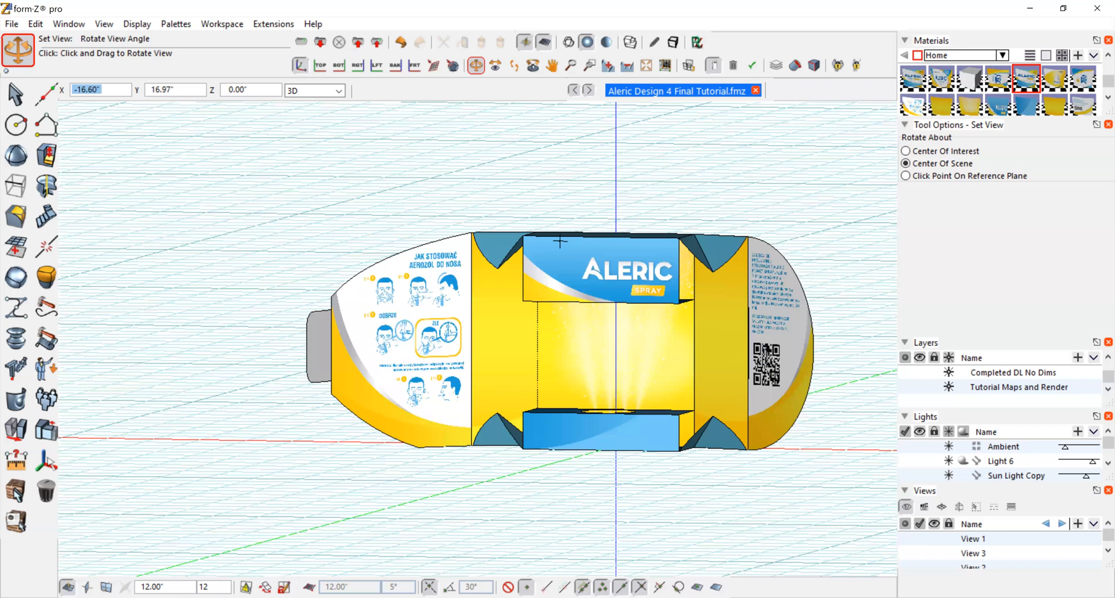
{"action": "left_click_drag", "start_coordinate": [560, 241], "coordinate": [516, 232]}
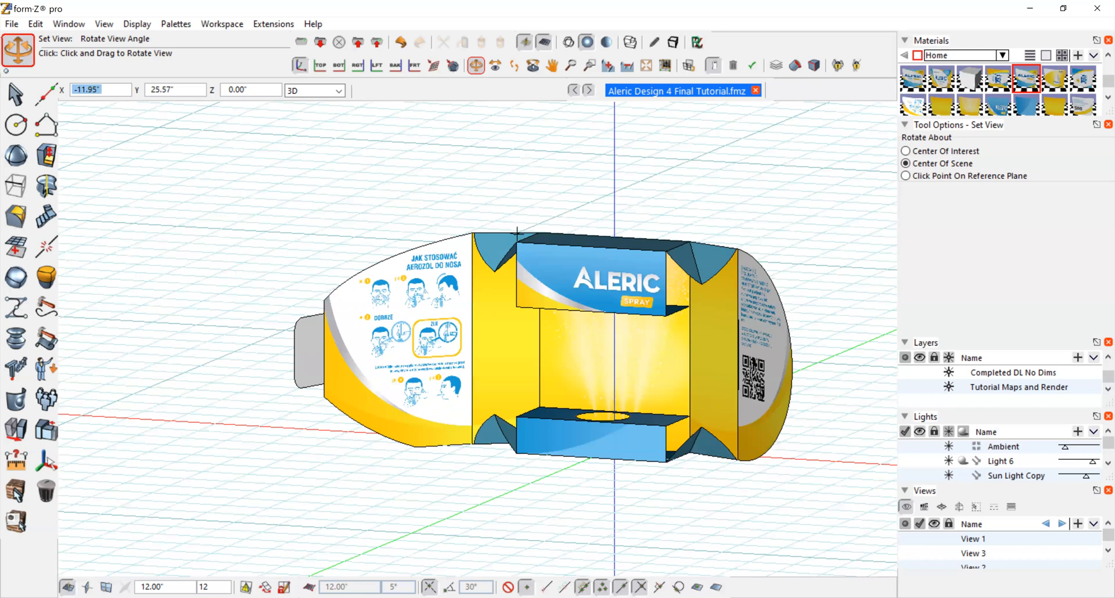
{"action": "left_click_drag", "start_coordinate": [516, 234], "coordinate": [525, 233]}
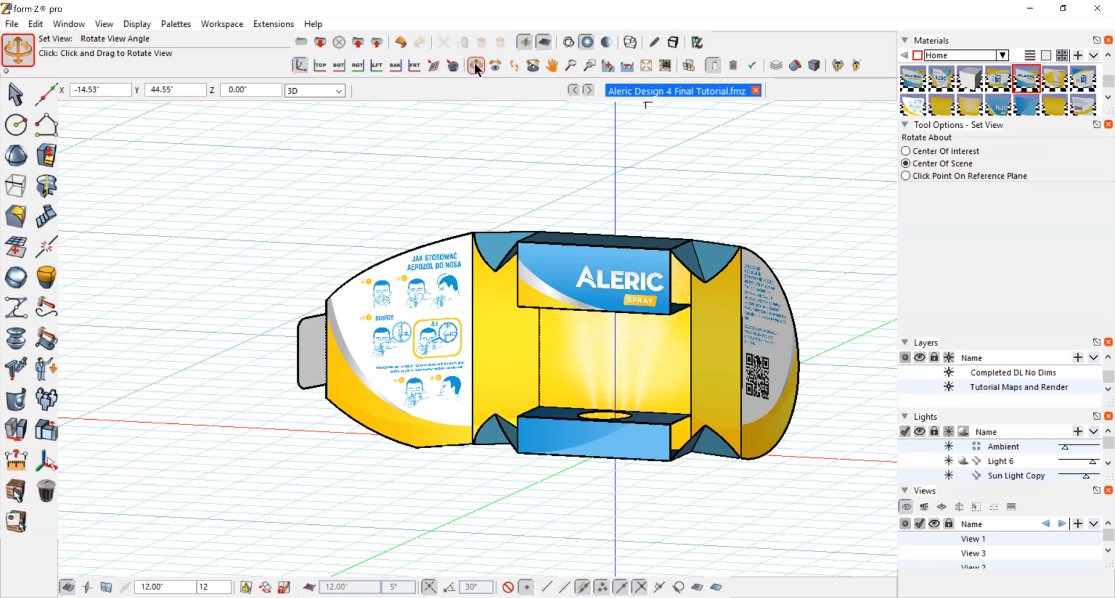
{"action": "left_click_drag", "start_coordinate": [757, 180], "coordinate": [713, 241]}
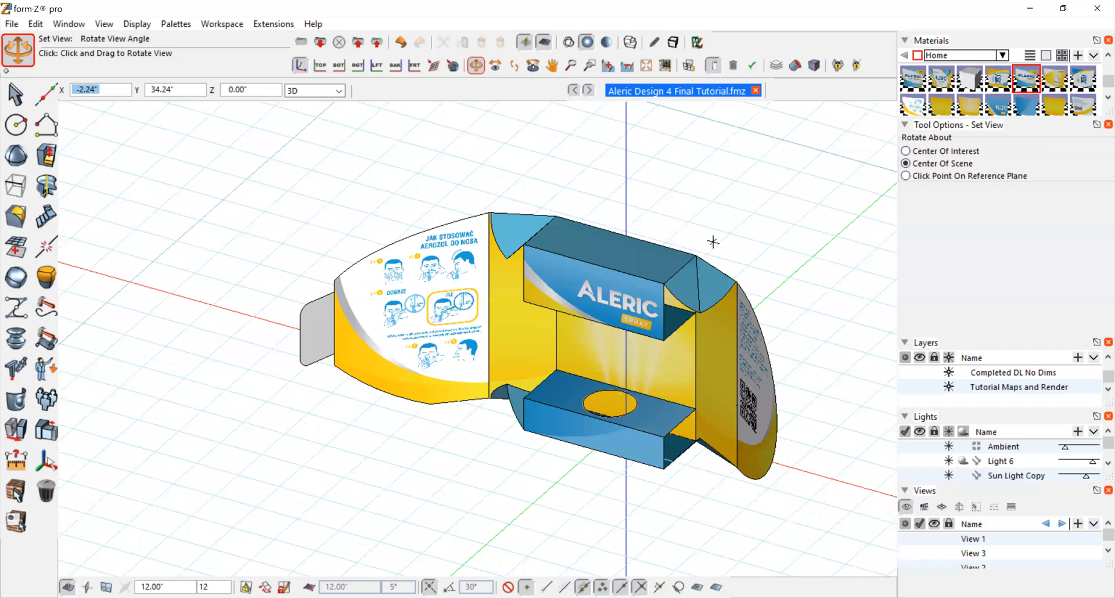
{"action": "left_click_drag", "start_coordinate": [713, 241], "coordinate": [719, 240]}
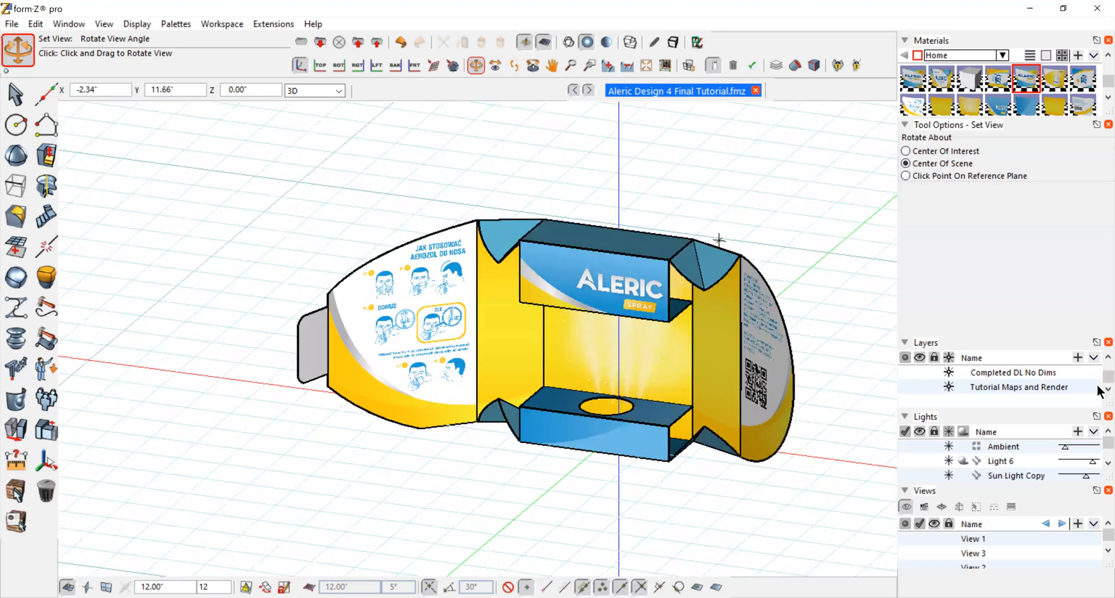
Step: Show and activate the Bottle layer
{"action": "scroll", "coordinate": [1098, 358], "scroll_direction": "up", "scroll_amount": 8}
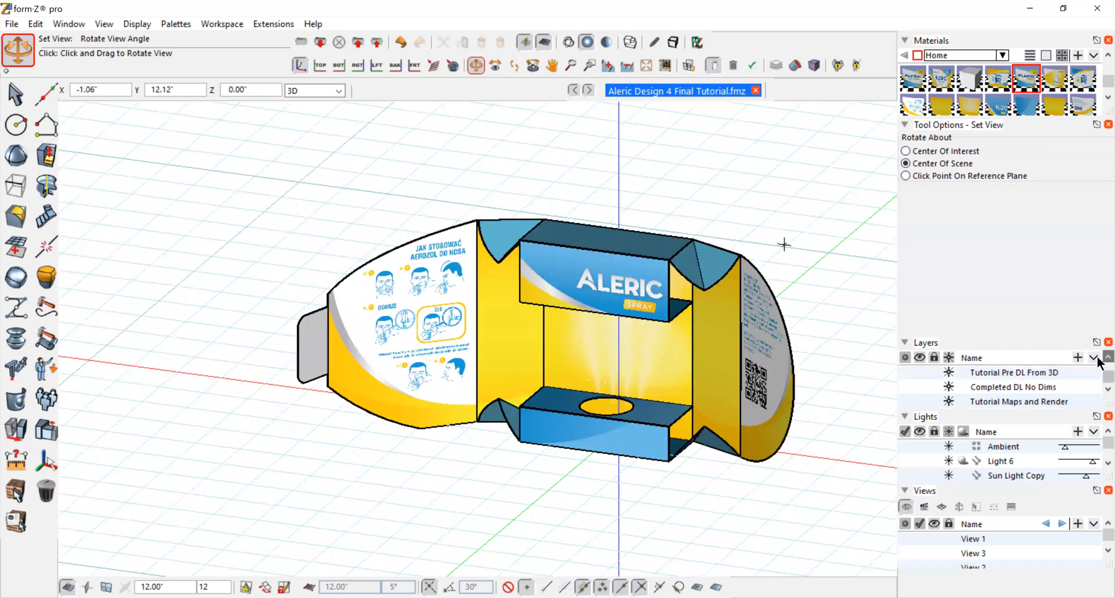
{"action": "scroll", "coordinate": [1098, 363], "scroll_direction": "up", "scroll_amount": 2}
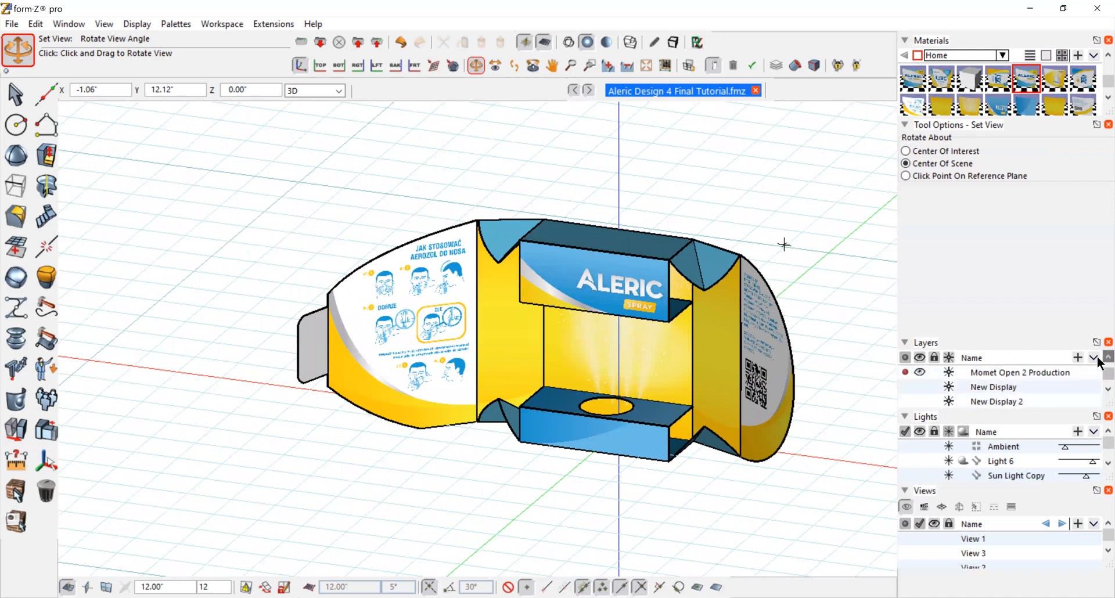
{"action": "scroll", "coordinate": [1098, 363], "scroll_direction": "up", "scroll_amount": 2}
{"action": "scroll", "coordinate": [1098, 362], "scroll_direction": "up", "scroll_amount": 7}
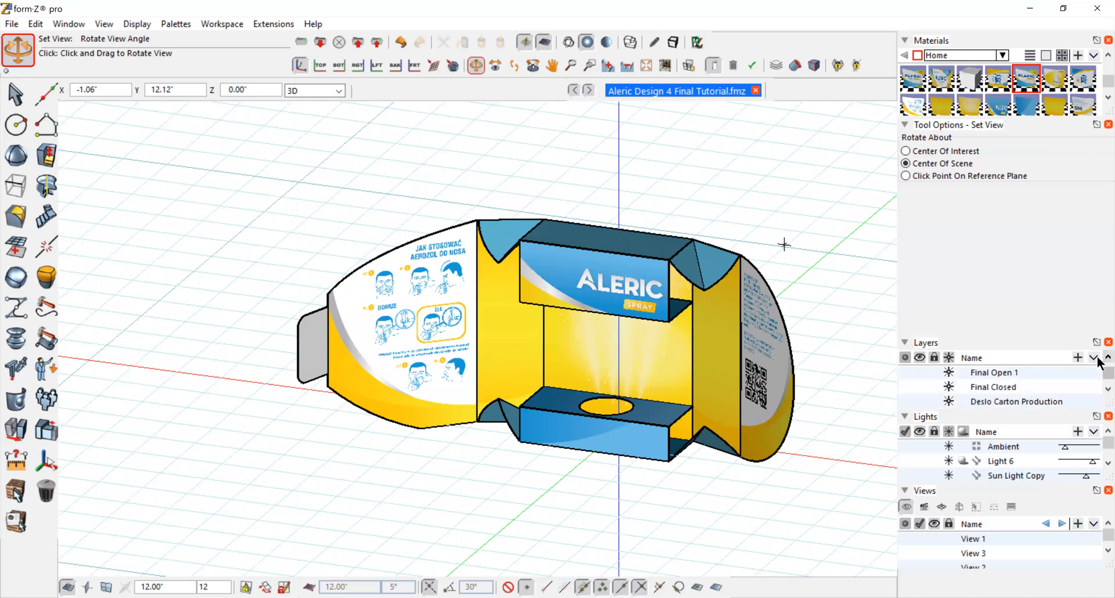
{"action": "scroll", "coordinate": [1098, 361], "scroll_direction": "up", "scroll_amount": 5}
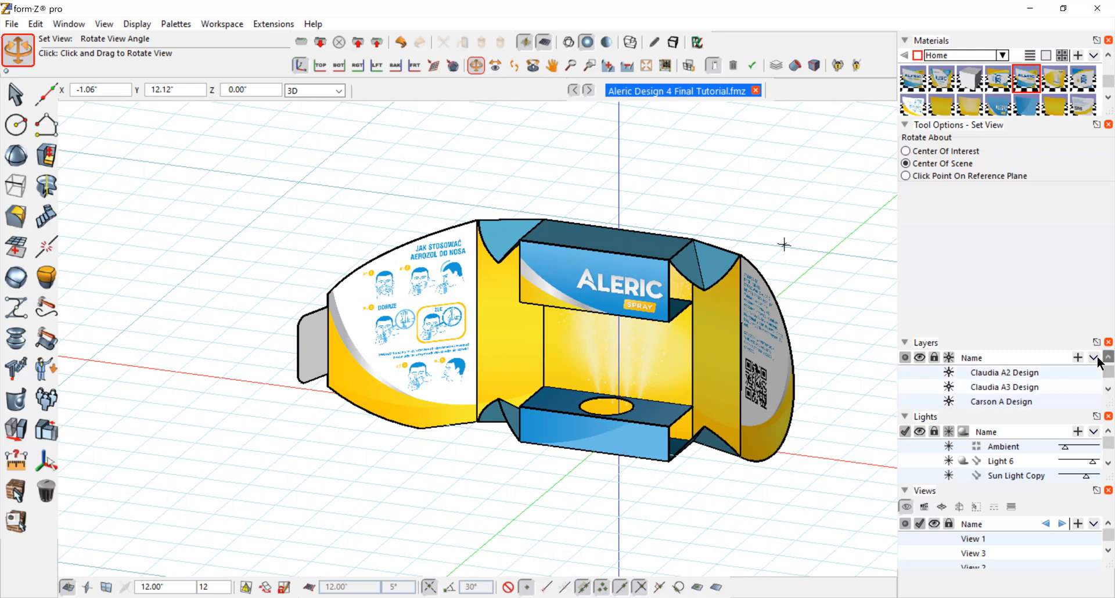
{"action": "scroll", "coordinate": [1098, 362], "scroll_direction": "up", "scroll_amount": 2}
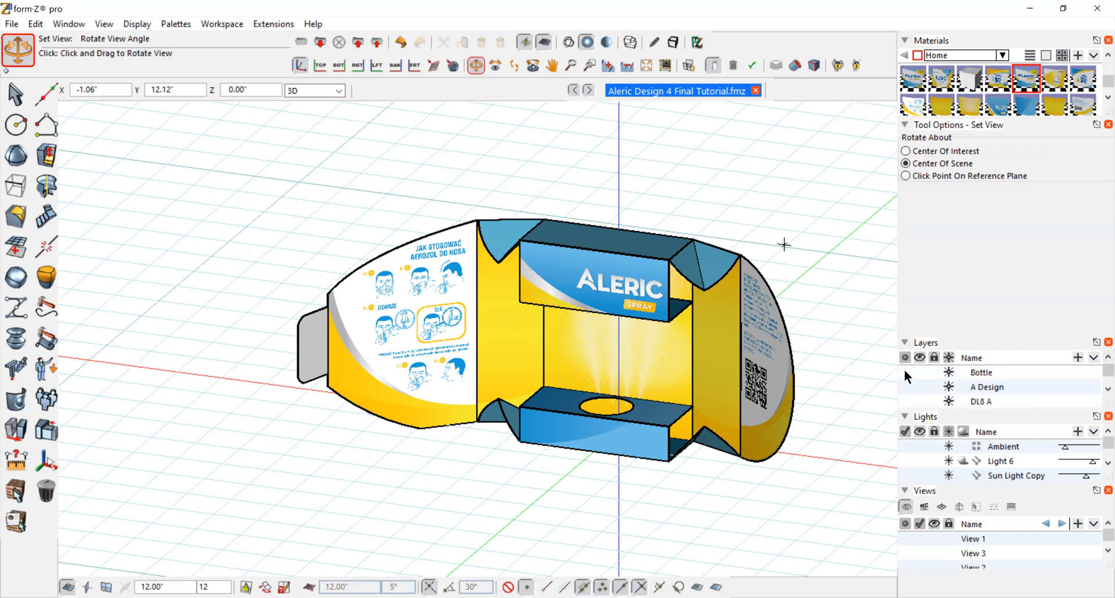
{"action": "left_click", "coordinate": [920, 373]}
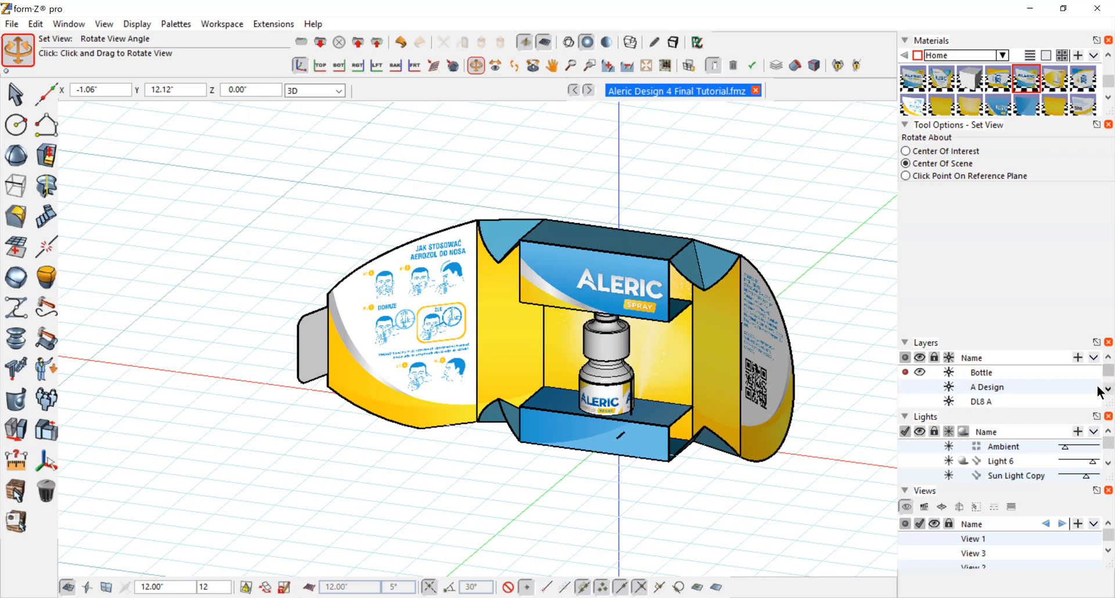
Step: Hide the Momet Open 2 Production layer and fit the view to the spray bottle and its separate label
{"action": "scroll", "coordinate": [1100, 393], "scroll_direction": "down", "scroll_amount": 7}
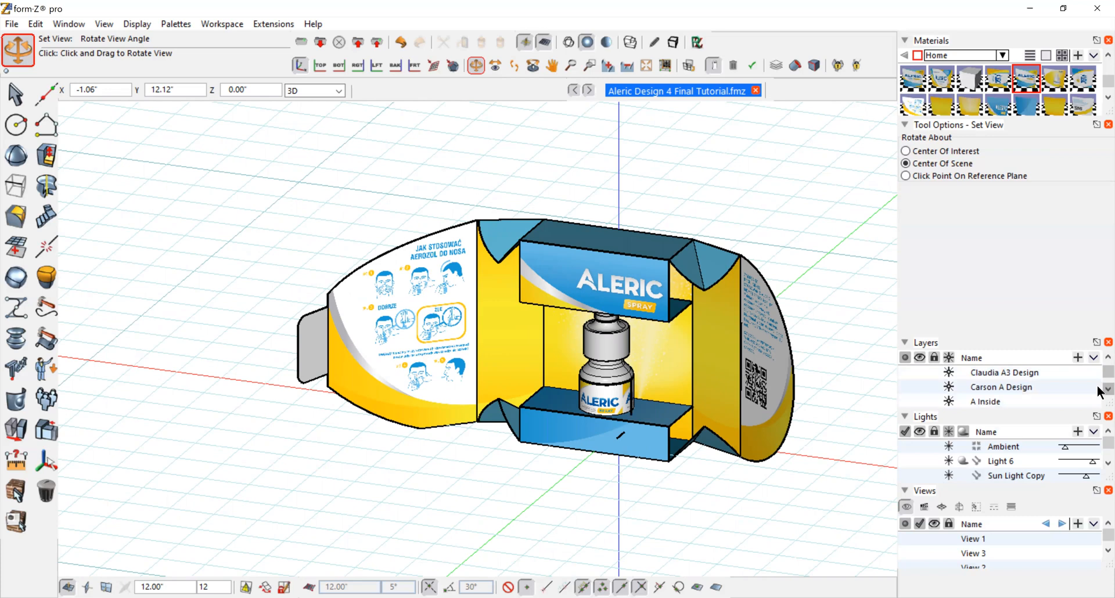
{"action": "scroll", "coordinate": [1100, 392], "scroll_direction": "down", "scroll_amount": 6}
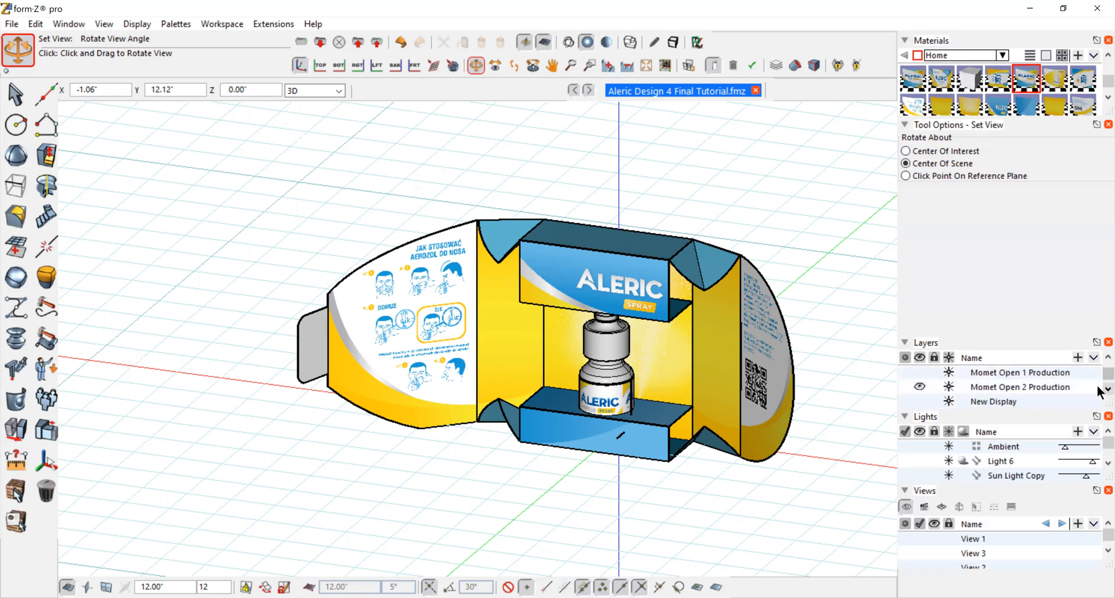
{"action": "left_click", "coordinate": [918, 385]}
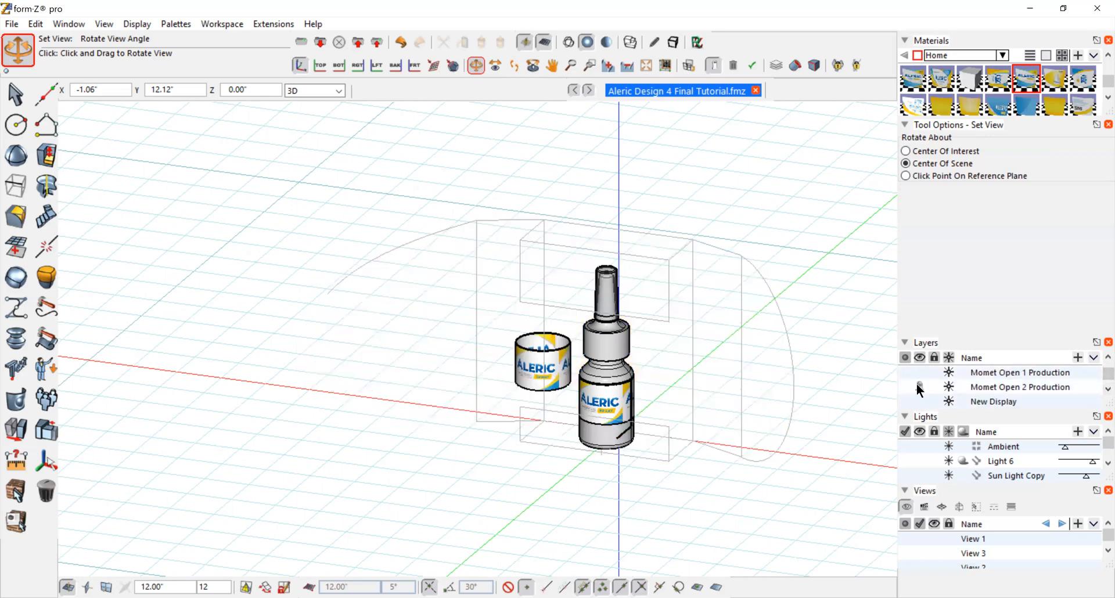
{"action": "left_click", "coordinate": [640, 62]}
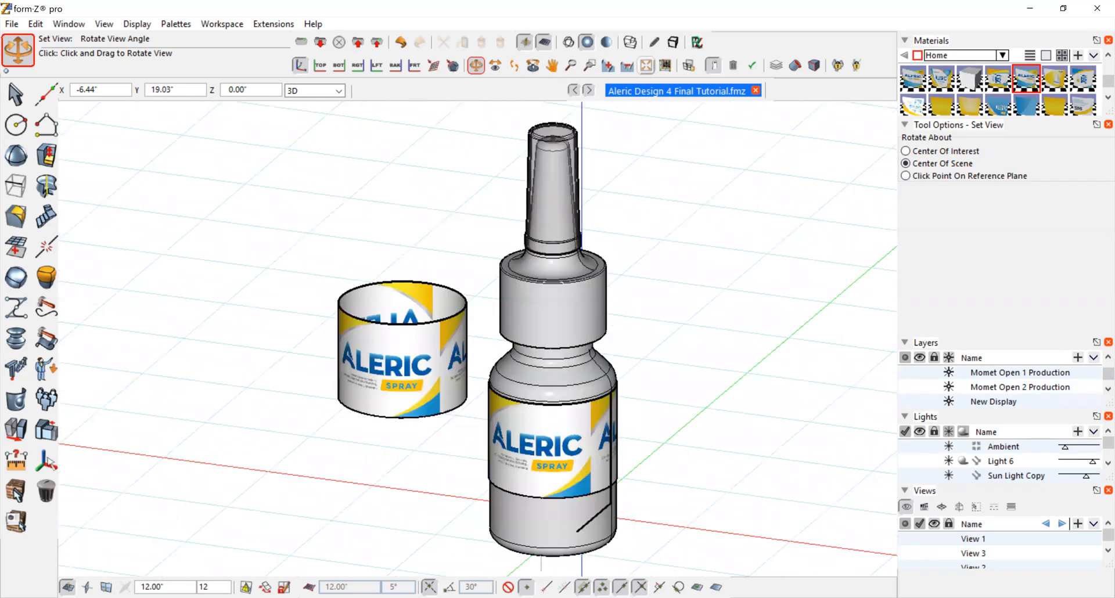
Step: Open the texture map of the spray bottle's label for editing and choose Cylindrical mapping
{"action": "left_click_drag", "start_coordinate": [238, 378], "coordinate": [605, 454]}
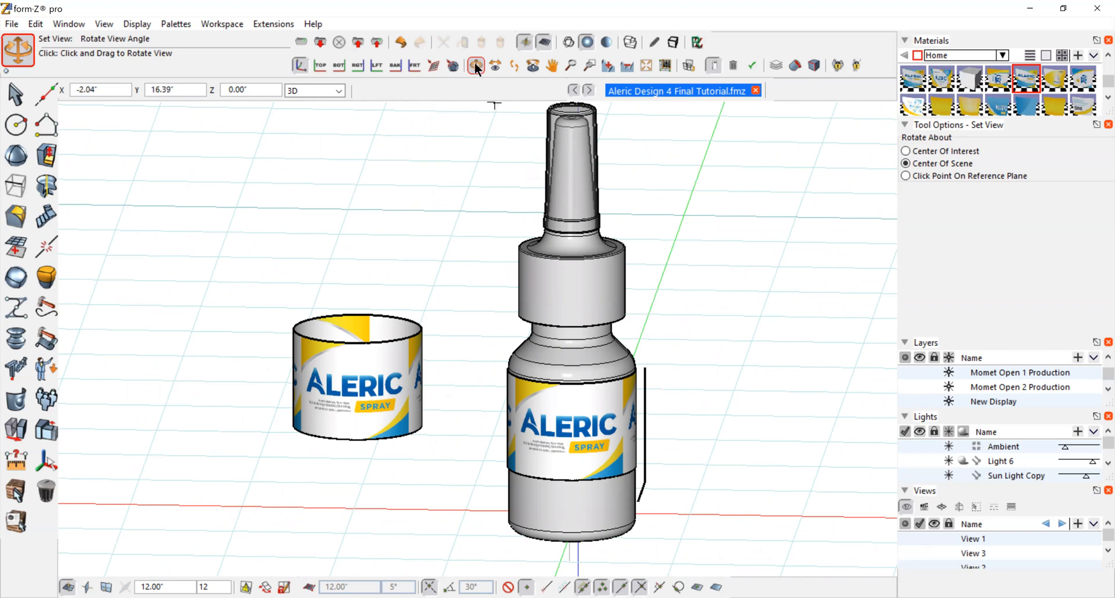
{"action": "left_click_drag", "start_coordinate": [766, 389], "coordinate": [339, 251]}
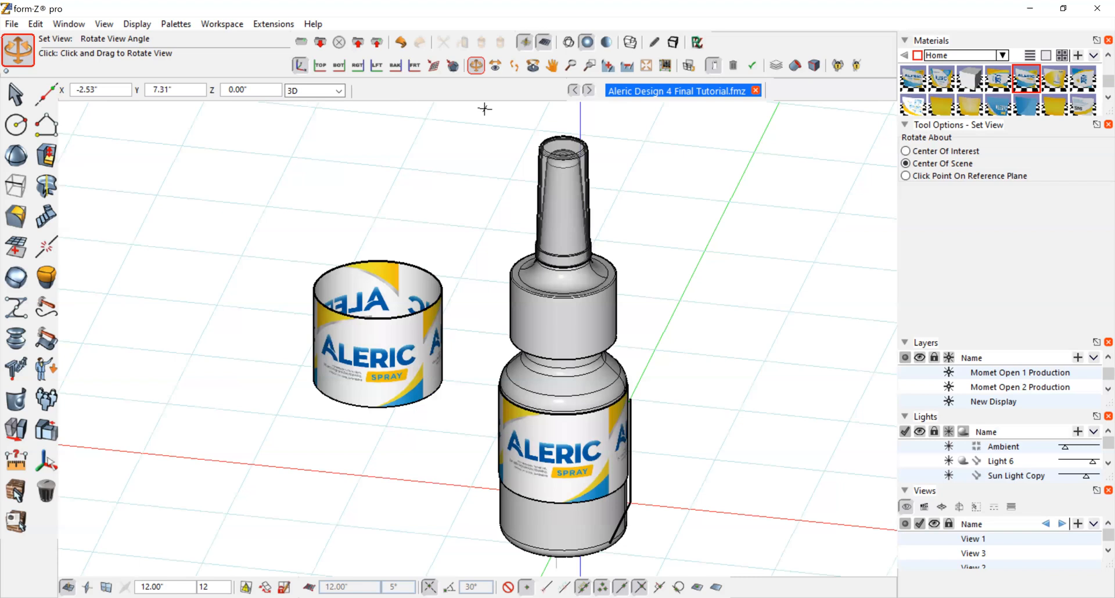
{"action": "left_click_drag", "start_coordinate": [484, 108], "coordinate": [410, 212]}
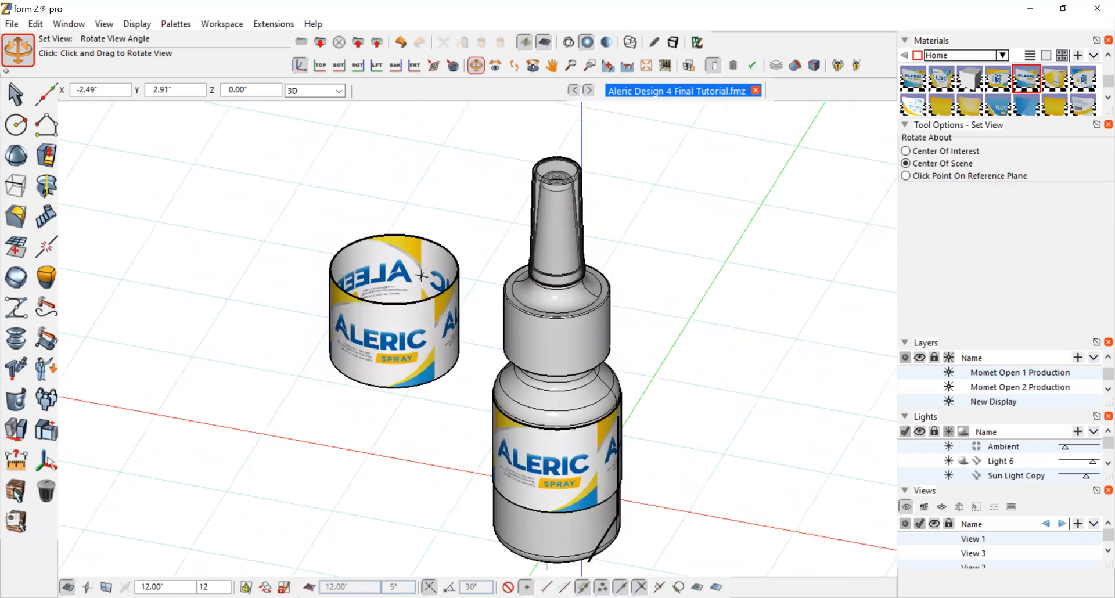
{"action": "left_click", "coordinate": [14, 492]}
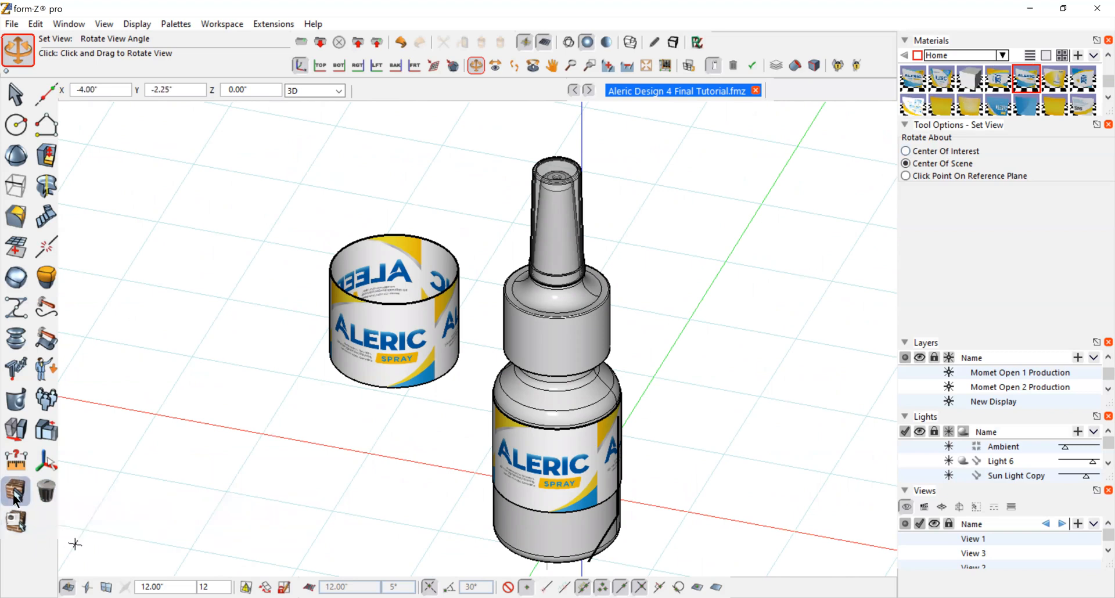
{"action": "mouse_move", "coordinate": [13, 491]}
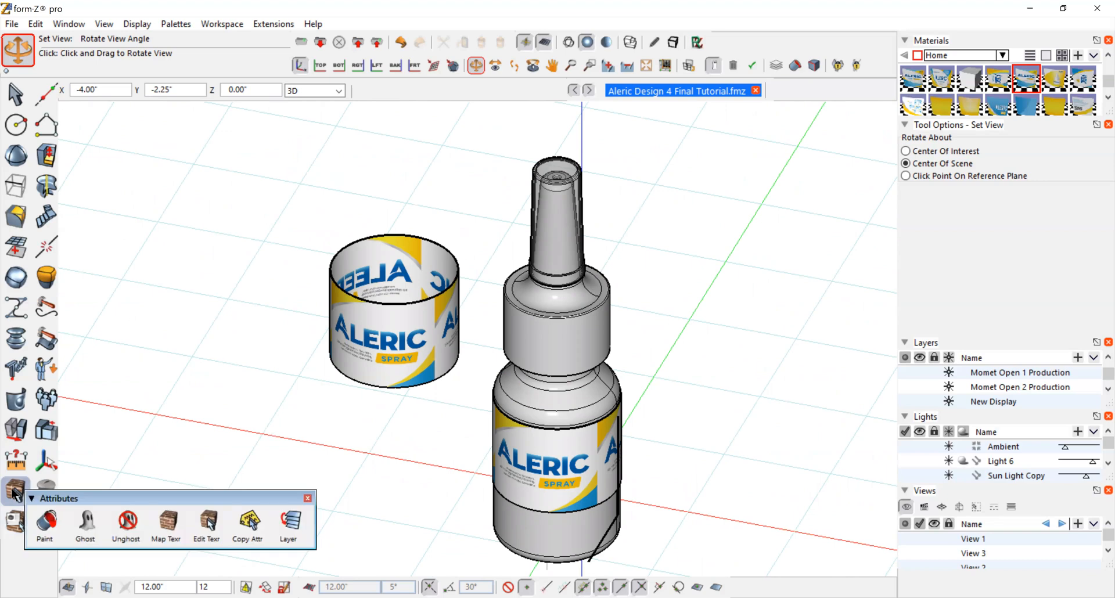
{"action": "left_click", "coordinate": [206, 521]}
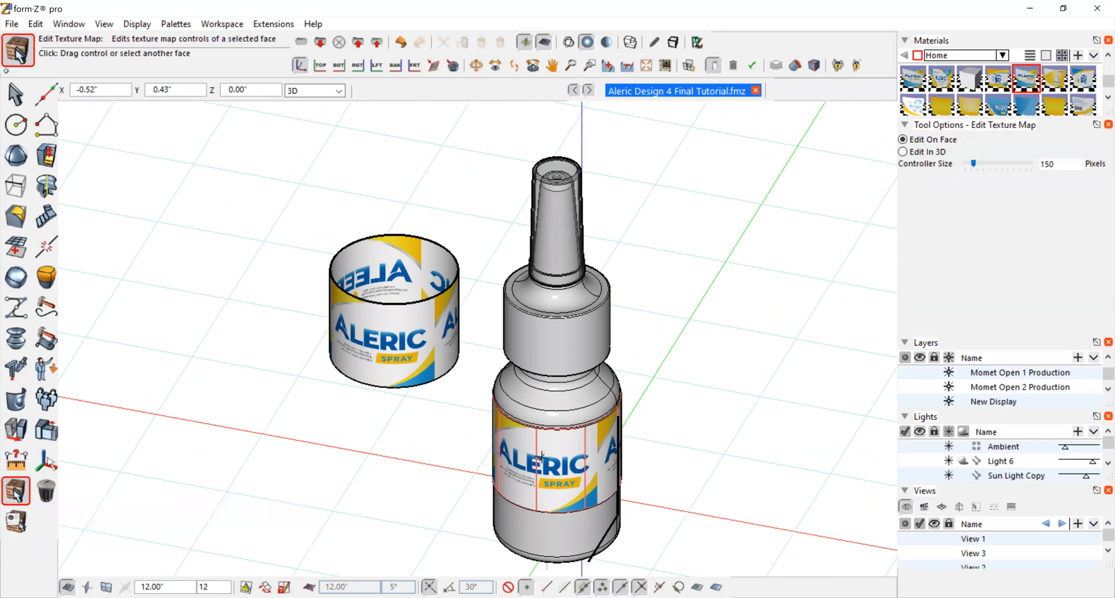
{"action": "left_click", "coordinate": [543, 462]}
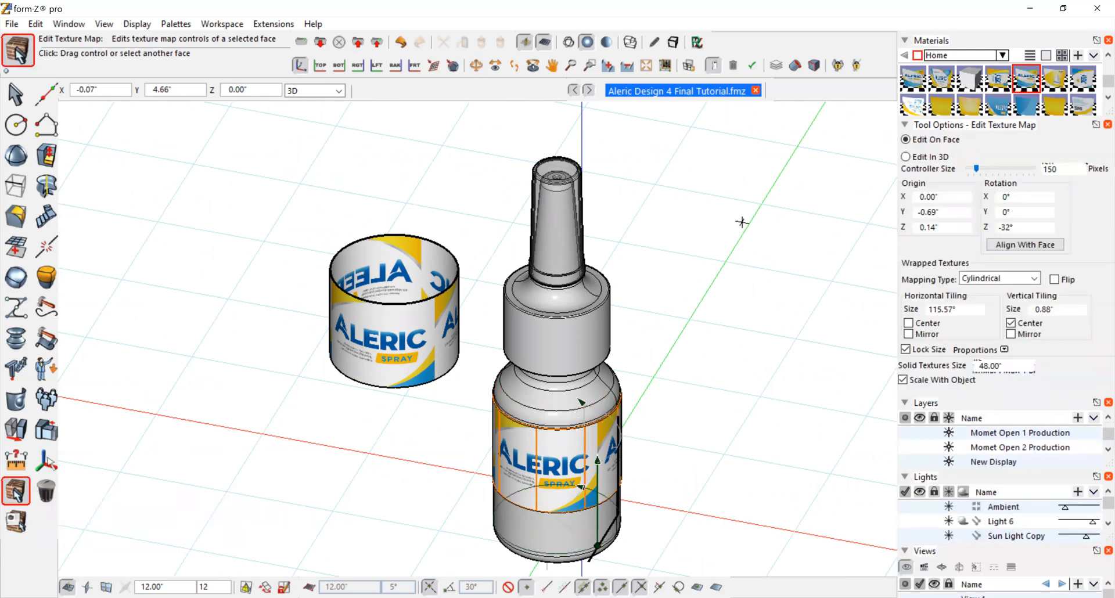
{"action": "left_click", "coordinate": [1035, 279]}
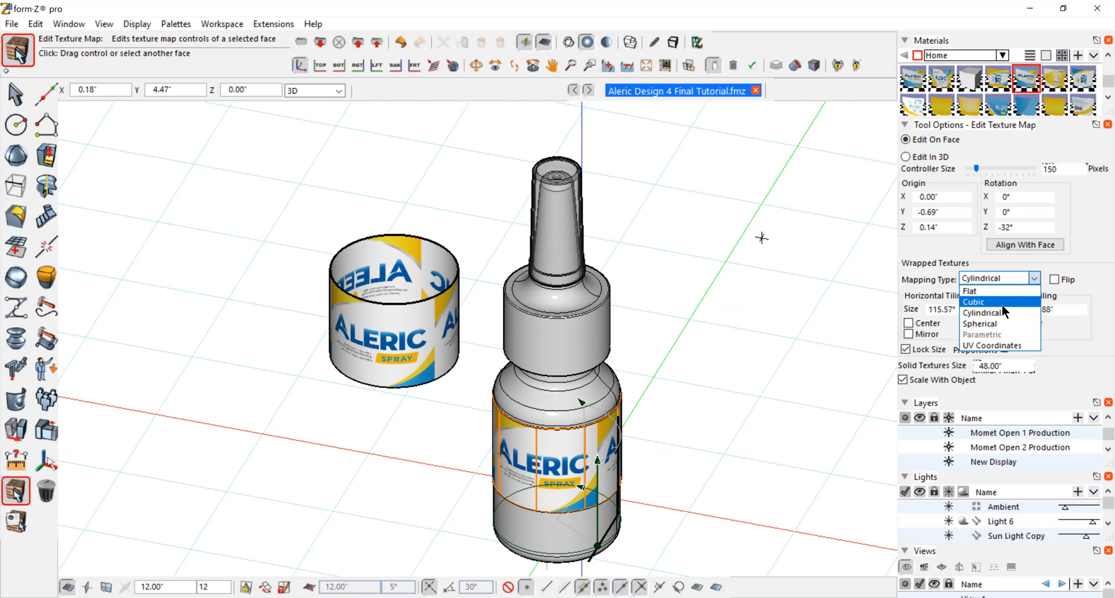
{"action": "left_click", "coordinate": [988, 312]}
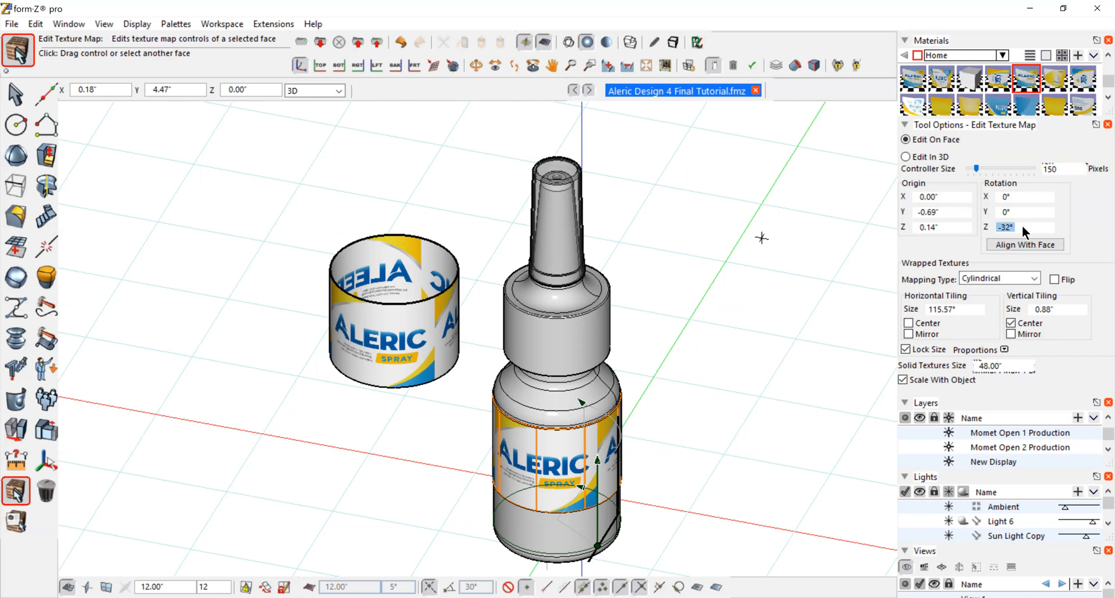
Step: Try a Z rotation of 45° on the bottle label's texture map, and restore it to -32°
{"action": "key", "text": "BackSpace"}
{"action": "type", "text": "45"}
{"action": "left_click", "coordinate": [1029, 200]}
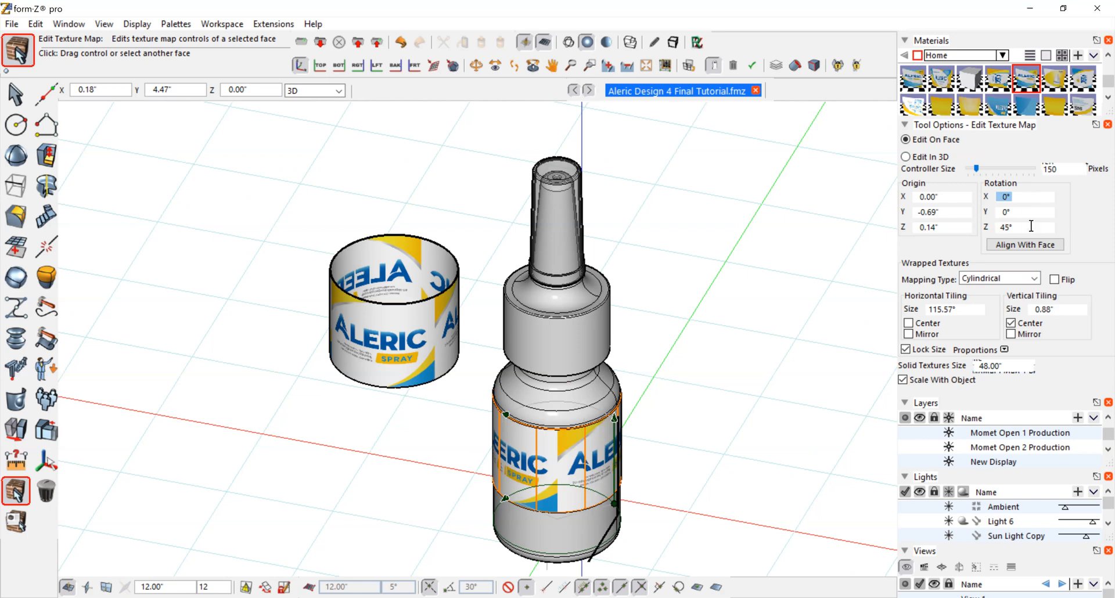
{"action": "left_click", "coordinate": [1033, 227]}
{"action": "key", "text": "BackSpace"}
{"action": "type", "text": "-32"}
{"action": "left_click", "coordinate": [1036, 210]}
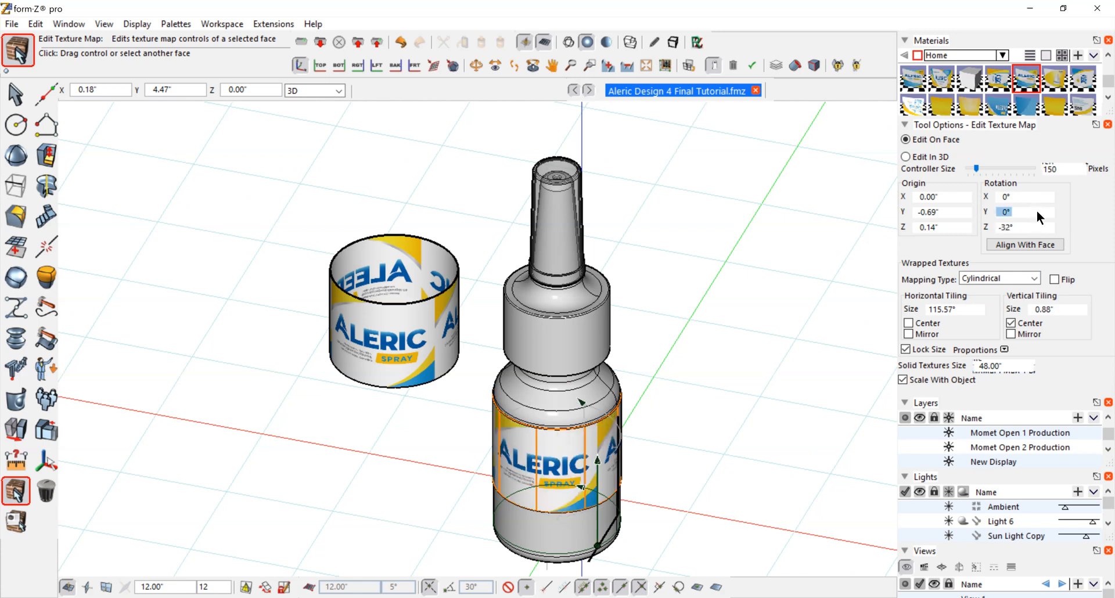
Step: In the right side view, move the L-shaped cutting line beside the bottle label straight down by about 0.08"
{"action": "left_click", "coordinate": [100, 23]}
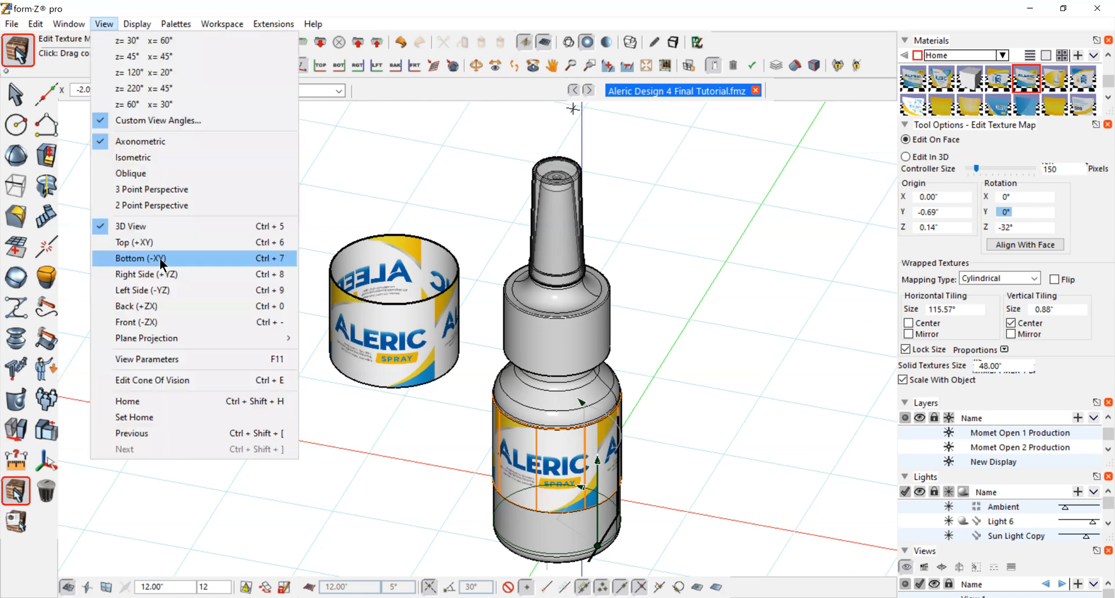
{"action": "left_click", "coordinate": [127, 322]}
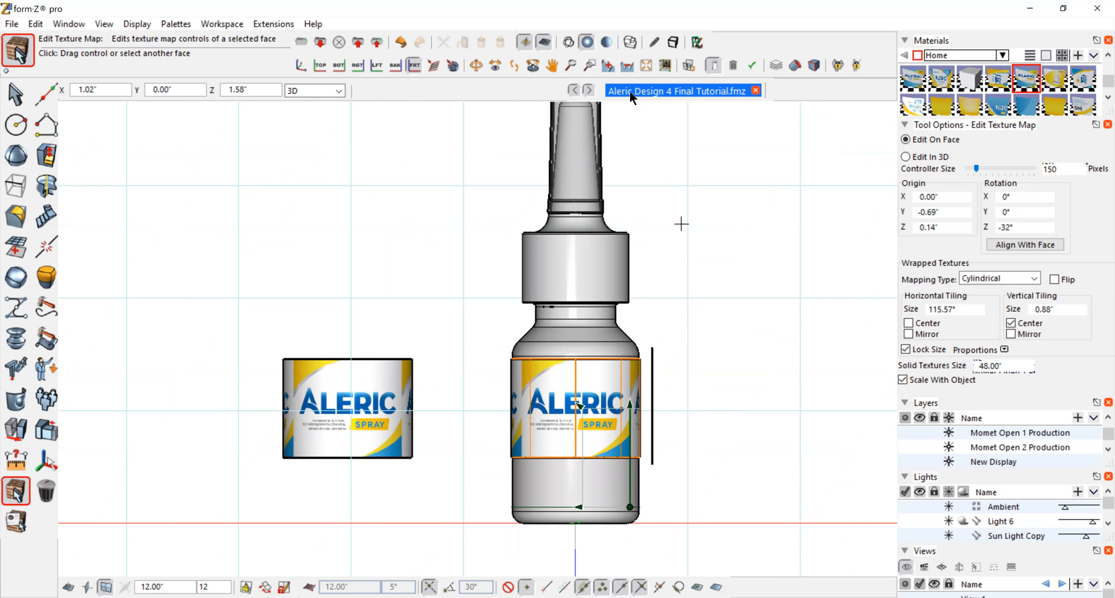
{"action": "left_click", "coordinate": [475, 64]}
{"action": "left_click_drag", "start_coordinate": [709, 266], "coordinate": [344, 367]}
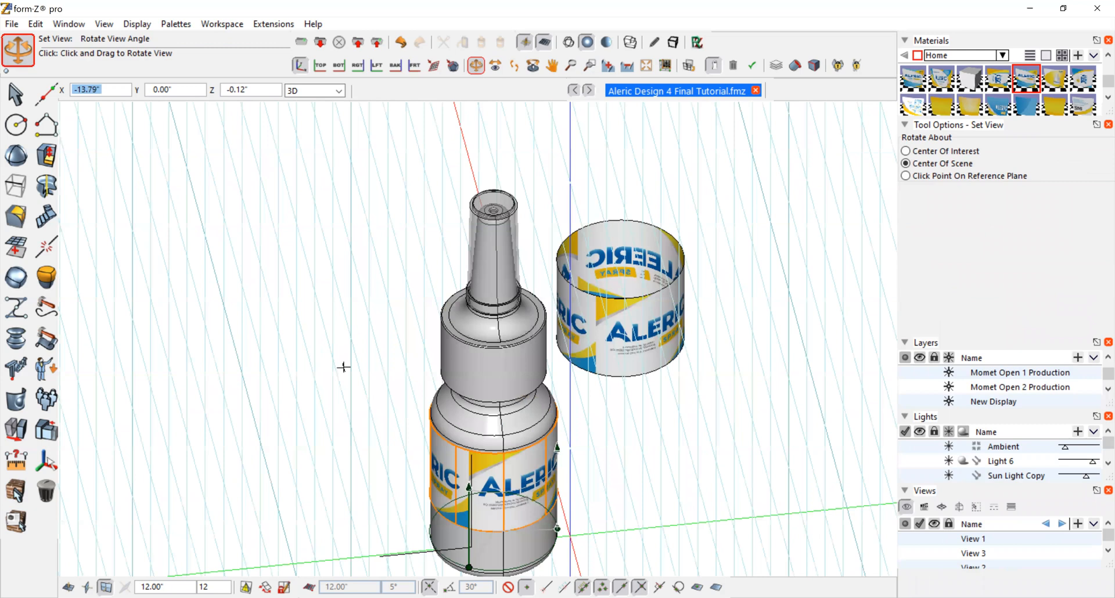
{"action": "left_click_drag", "start_coordinate": [343, 367], "coordinate": [321, 336]}
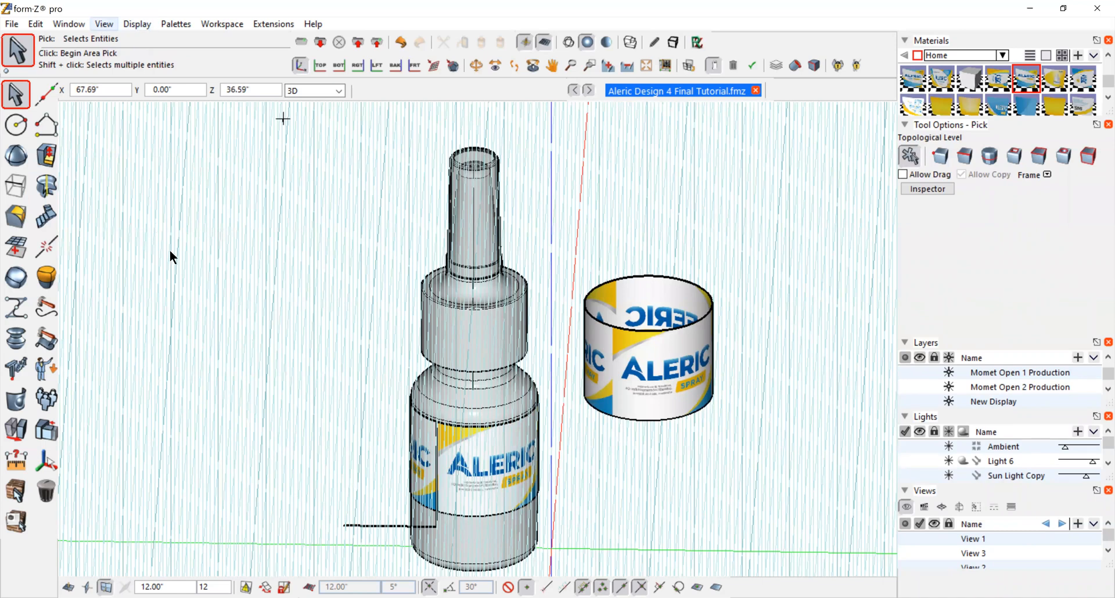
{"action": "left_click", "coordinate": [104, 24]}
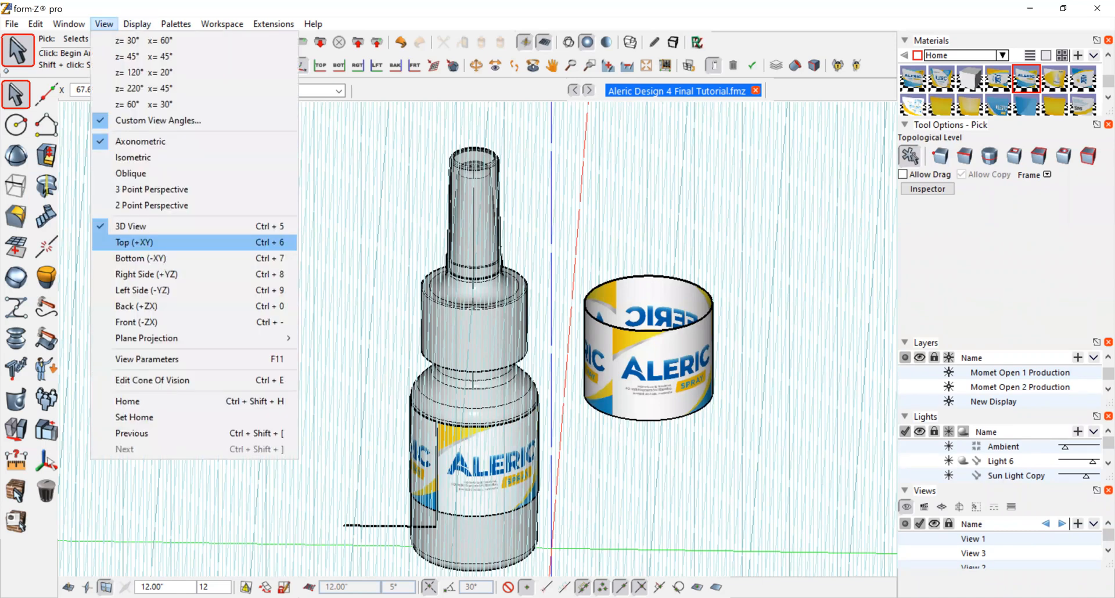
{"action": "left_click", "coordinate": [125, 274]}
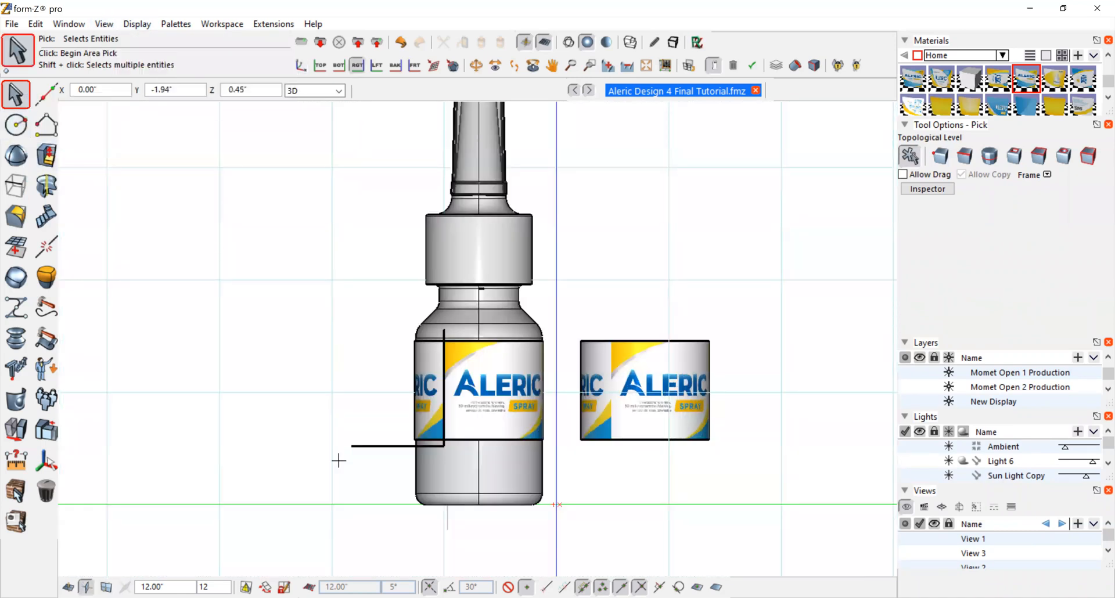
{"action": "left_click", "coordinate": [12, 430]}
{"action": "left_click", "coordinate": [819, 229]}
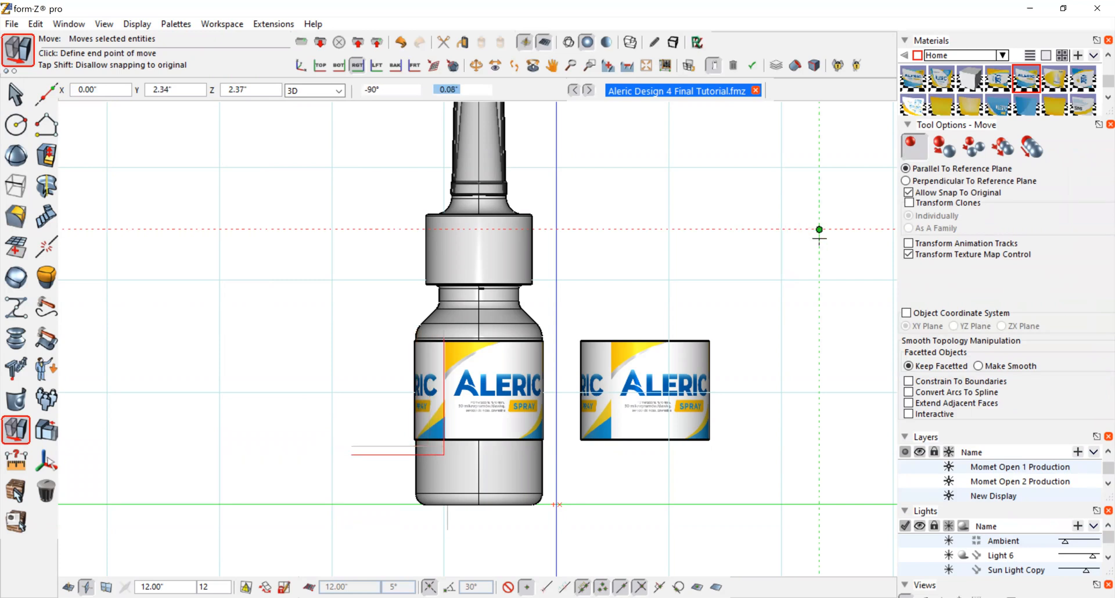
{"action": "left_click", "coordinate": [819, 239]}
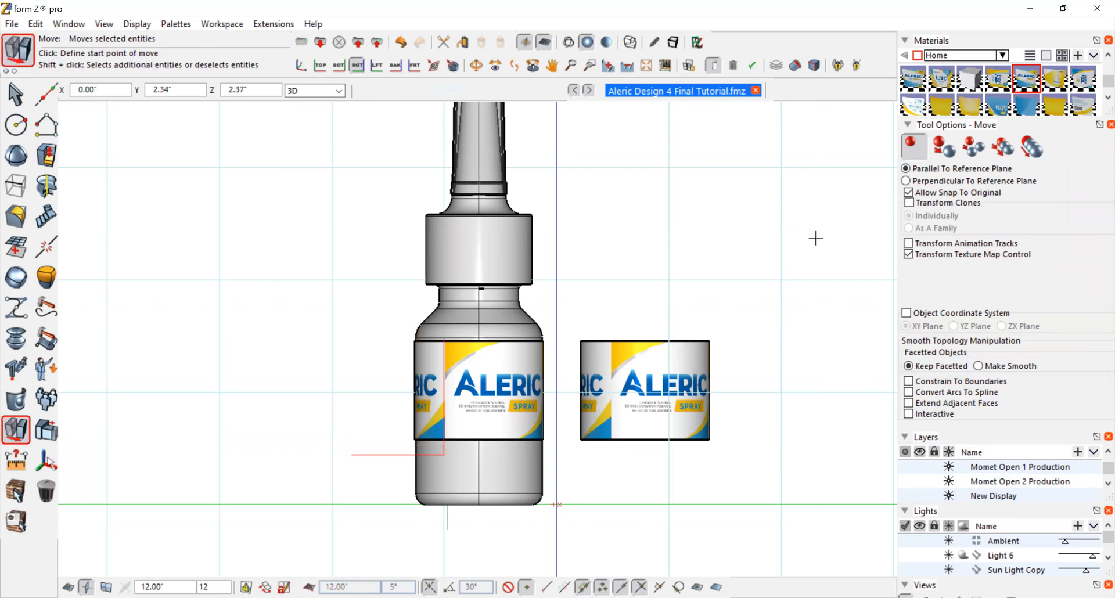
{"action": "left_click", "coordinate": [17, 96]}
Step: Trim the bottle's label with the L-shaped line using Trim/Split With Line, keeping the front portion
{"action": "mouse_move", "coordinate": [13, 401]}
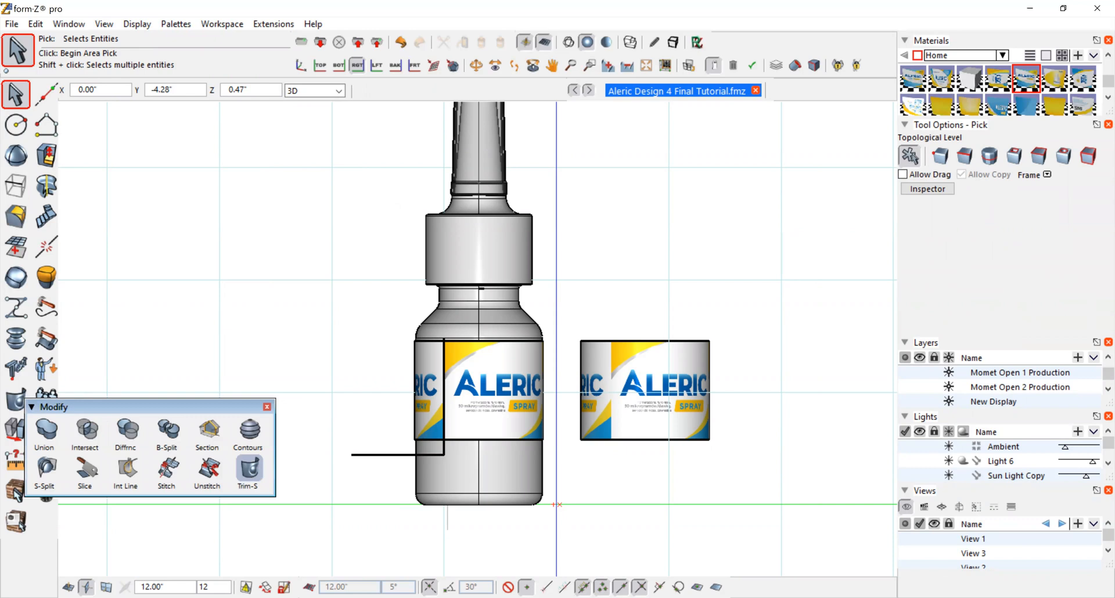
{"action": "left_click", "coordinate": [248, 470]}
{"action": "left_click", "coordinate": [1040, 151]}
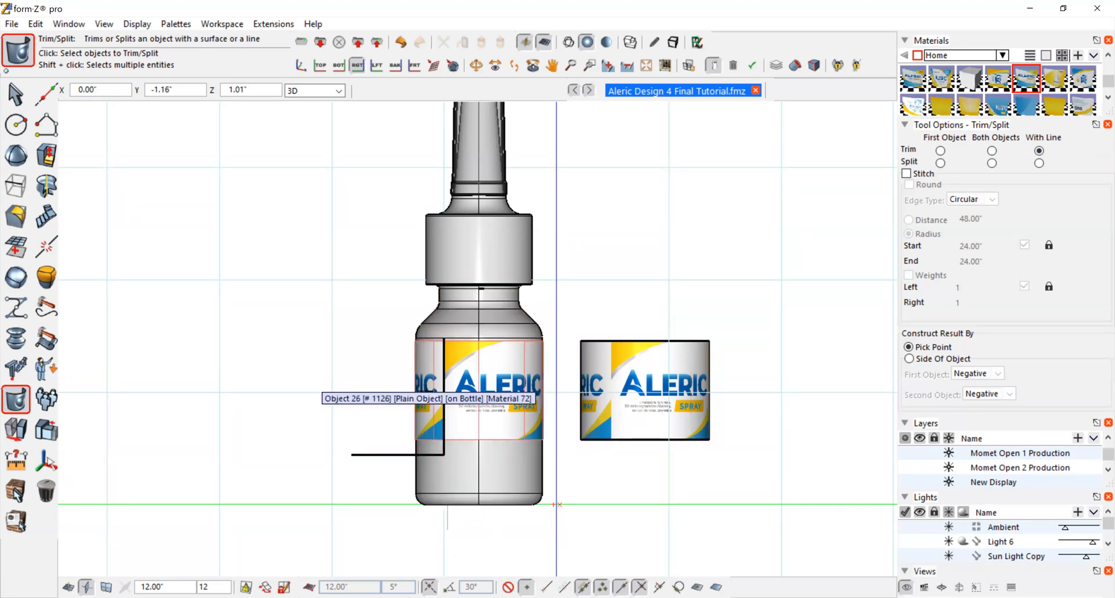
{"action": "left_click", "coordinate": [430, 397]}
{"action": "left_click", "coordinate": [374, 455]}
{"action": "left_click", "coordinate": [375, 455]}
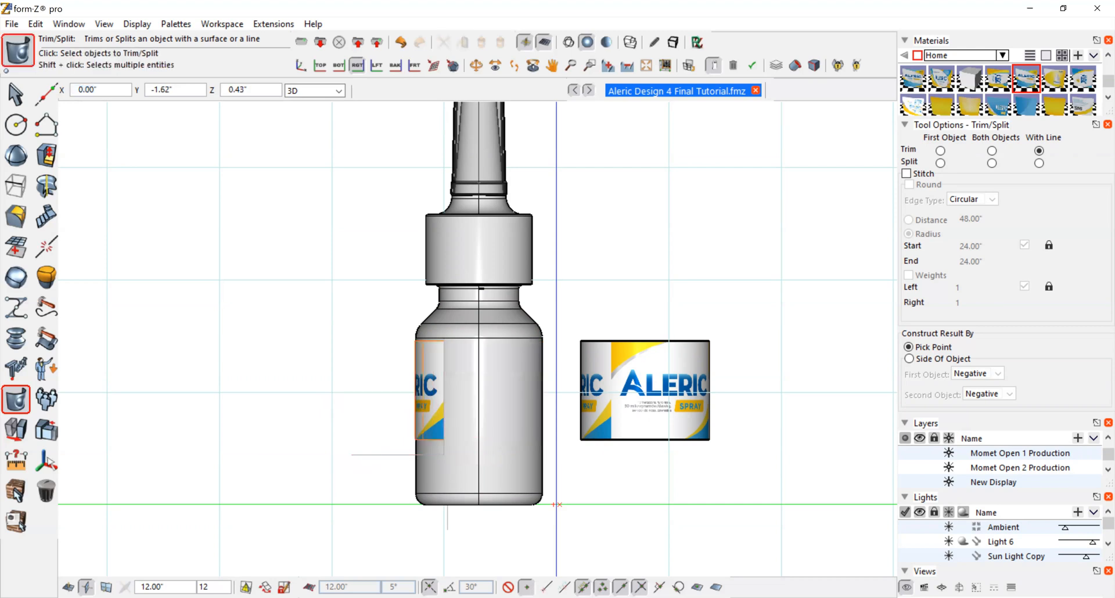
Step: Examine the trimmed label on the bottle from several angles and beside the separate full label
{"action": "left_click", "coordinate": [475, 65]}
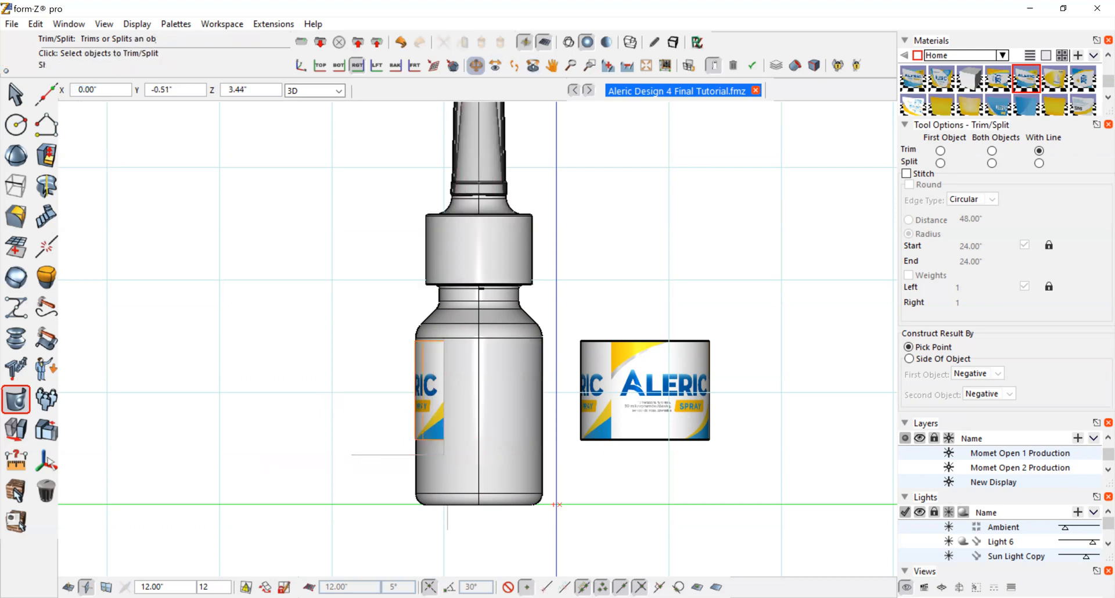
{"action": "left_click_drag", "start_coordinate": [257, 286], "coordinate": [285, 314]}
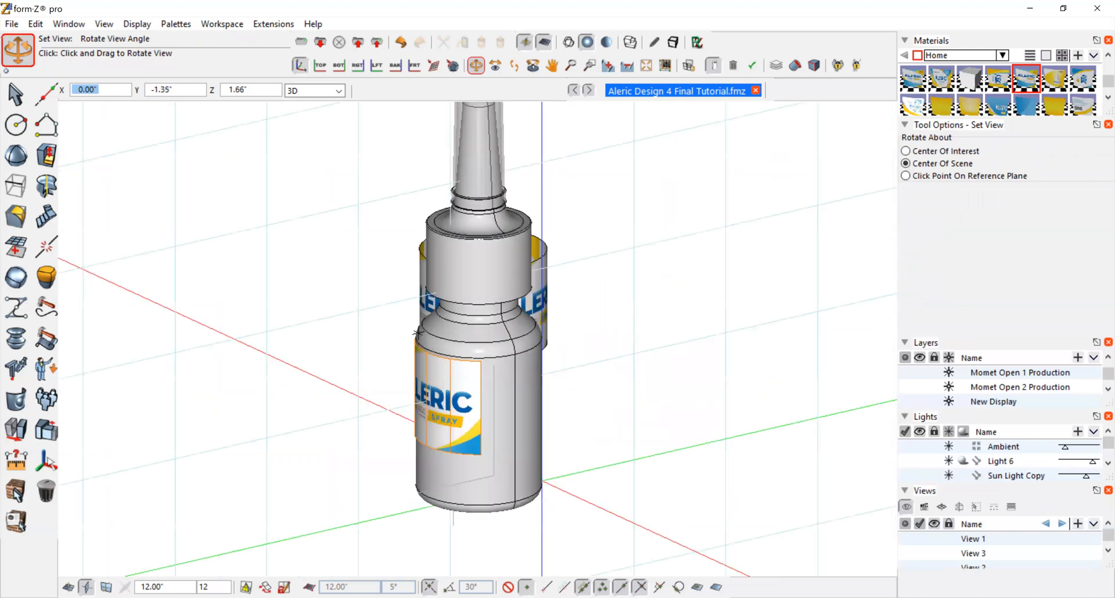
{"action": "left_click_drag", "start_coordinate": [416, 333], "coordinate": [442, 325]}
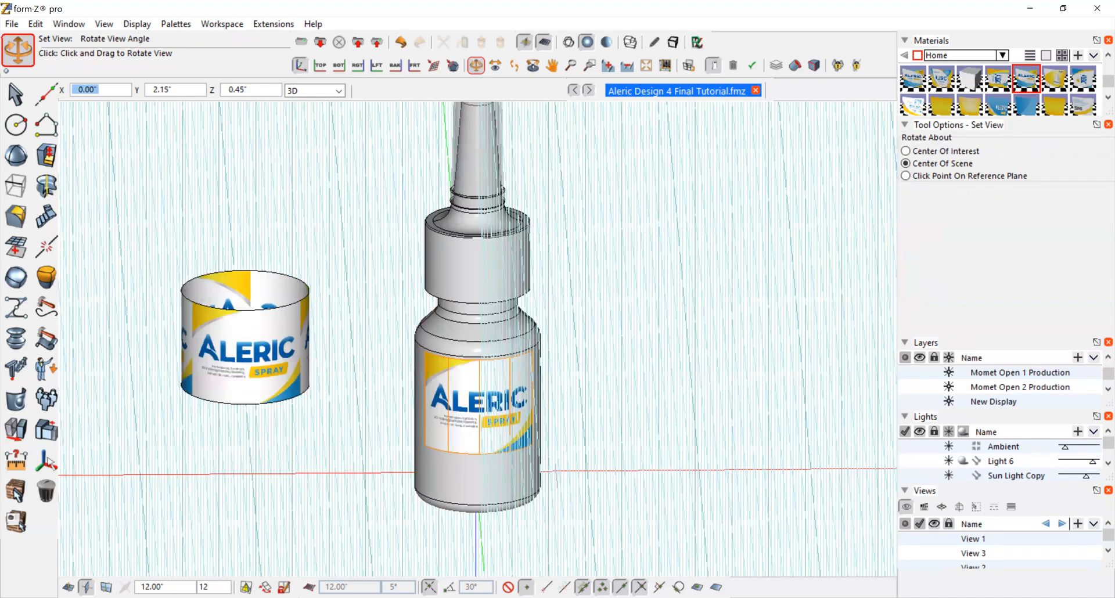
{"action": "left_click_drag", "start_coordinate": [249, 325], "coordinate": [220, 342]}
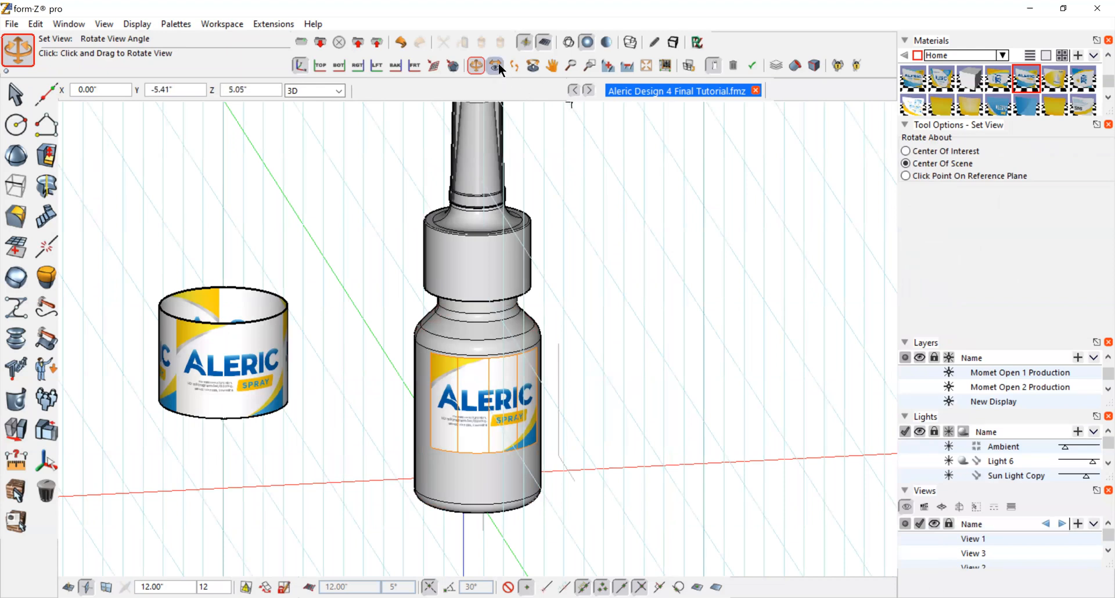
{"action": "left_click_drag", "start_coordinate": [635, 286], "coordinate": [545, 198]}
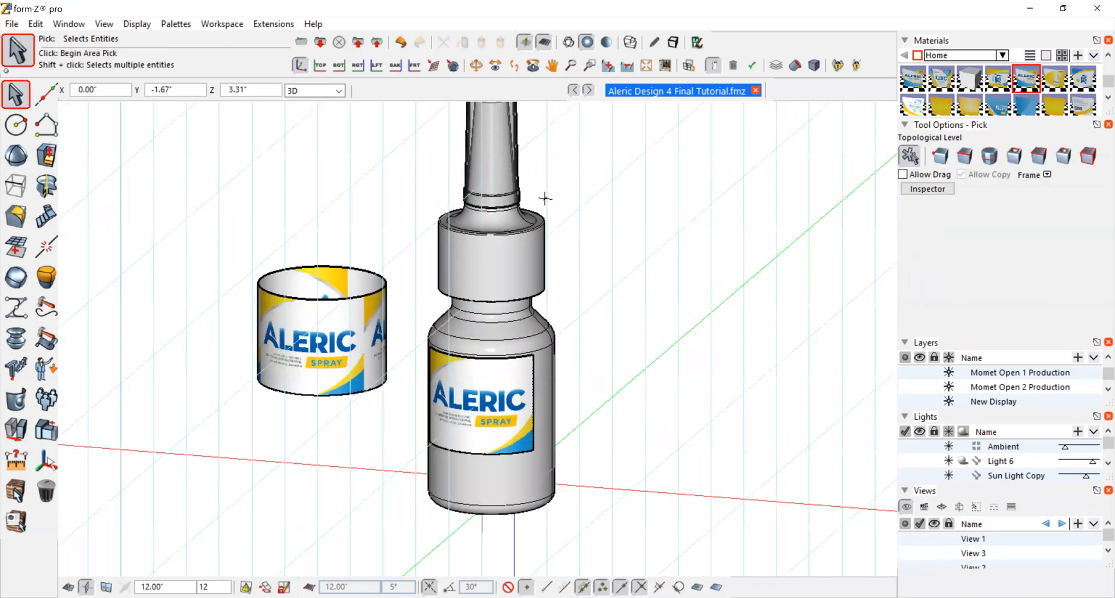
{"action": "left_click", "coordinate": [627, 67]}
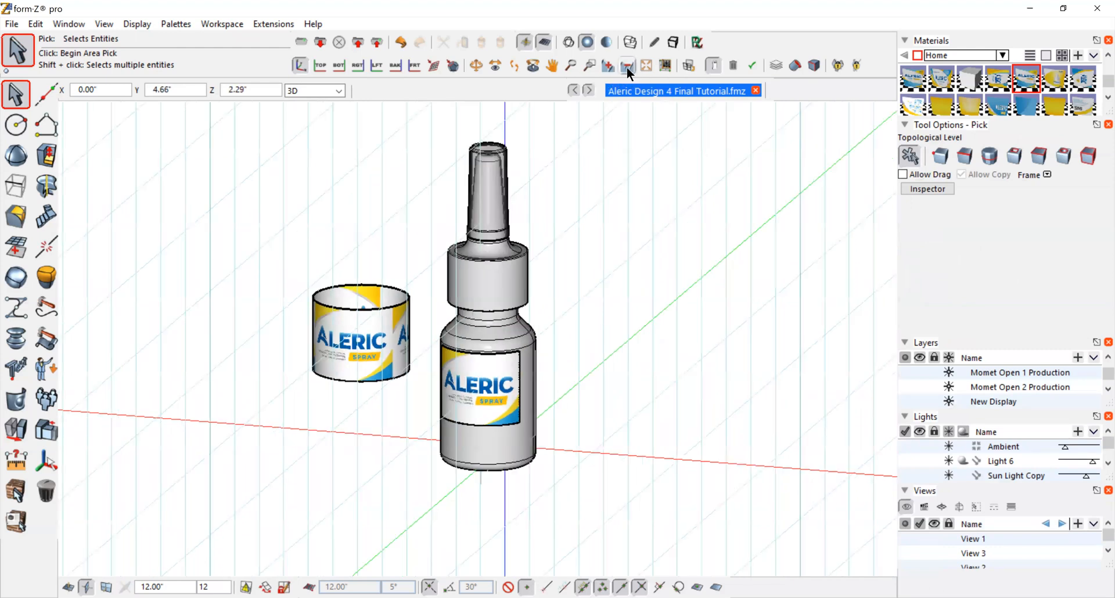
{"action": "left_click", "coordinate": [626, 67]}
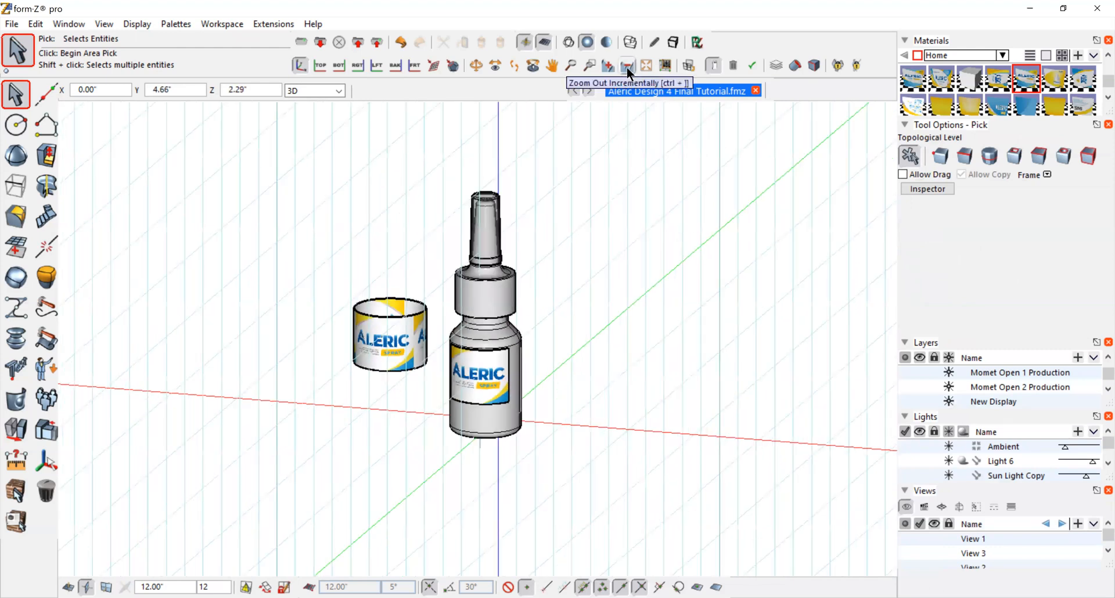